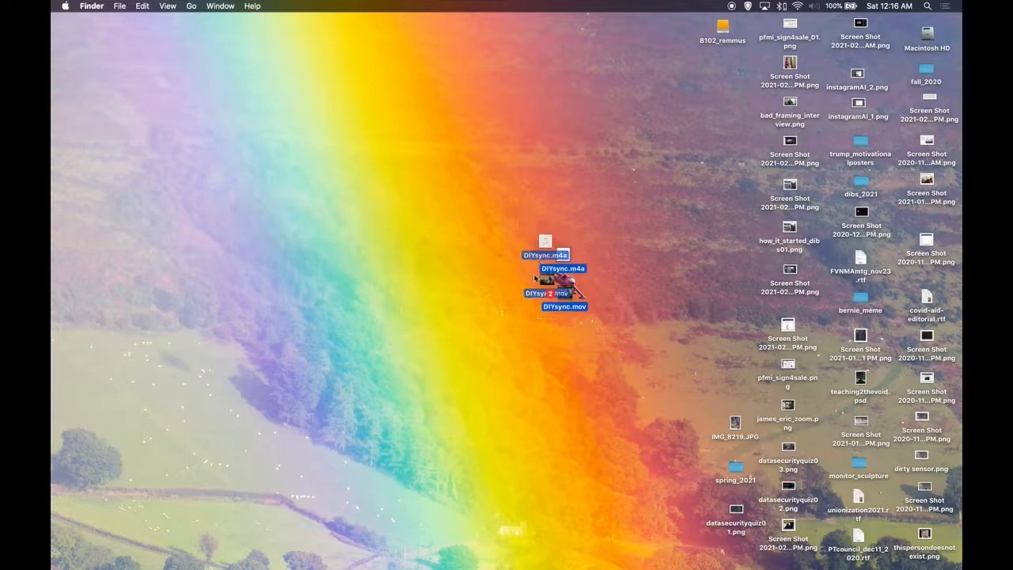
Arrange DIYsync.m4a and DIYsync.mov one above the other in an empty area of the desktop
{"action": "left_click", "coordinate": [441, 242]}
{"action": "left_click_drag", "start_coordinate": [421, 155], "coordinate": [417, 92]}
{"action": "left_click_drag", "start_coordinate": [421, 193], "coordinate": [409, 147]}
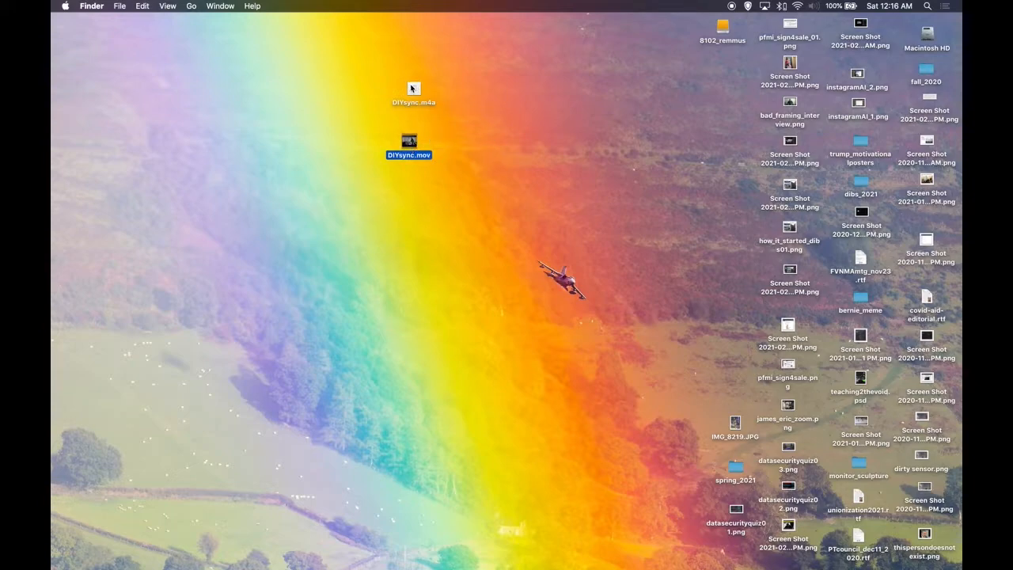
{"action": "left_click_drag", "start_coordinate": [411, 88], "coordinate": [399, 88]}
{"action": "left_click_drag", "start_coordinate": [414, 142], "coordinate": [409, 140]}
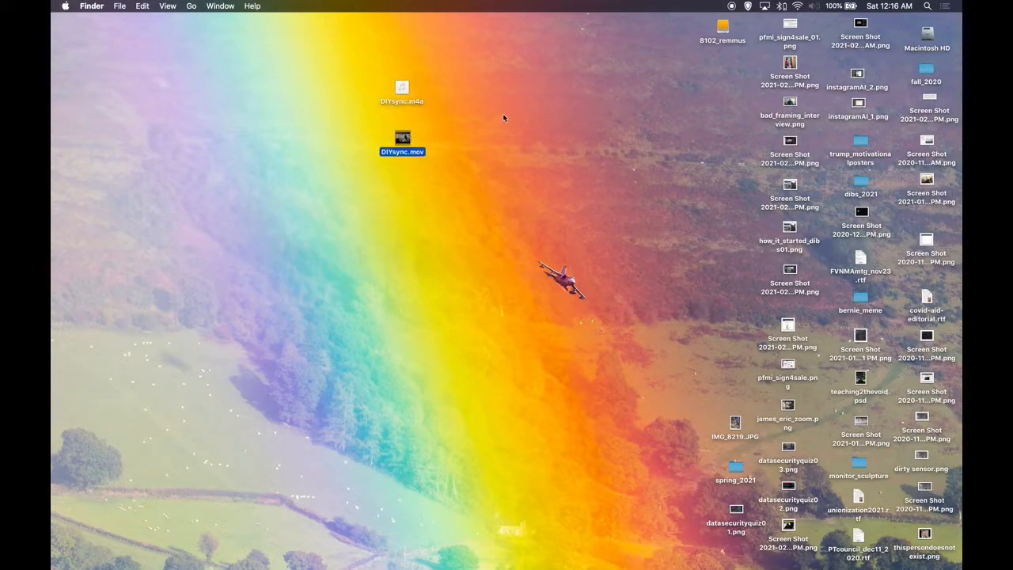
Open the TEACHING_STUFF folder on the 8102_remmus drive, keeping the two DIYsync files on the desktop uncovered
{"action": "double_click", "coordinate": [722, 28]}
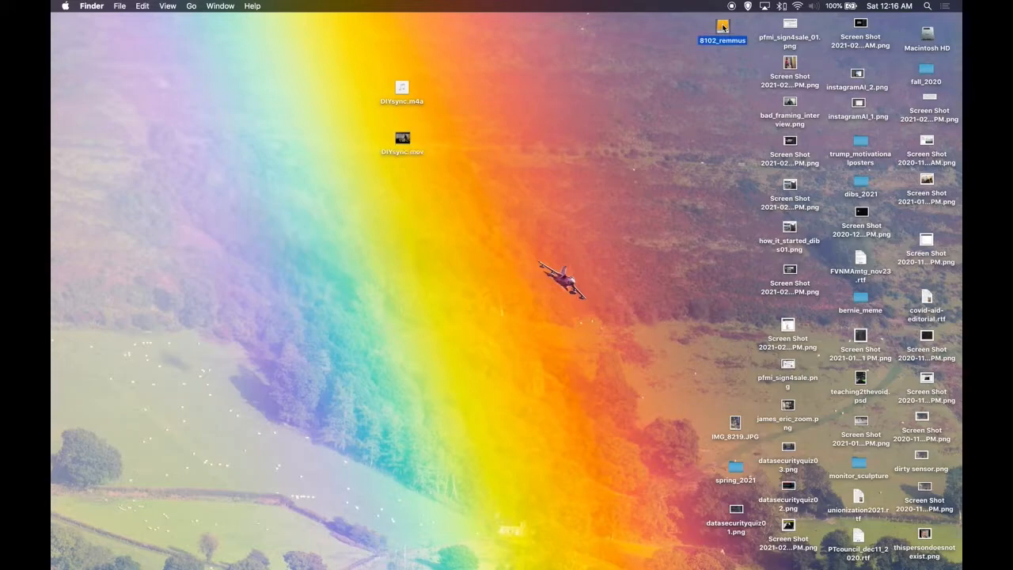
{"action": "left_click_drag", "start_coordinate": [485, 150], "coordinate": [750, 87]}
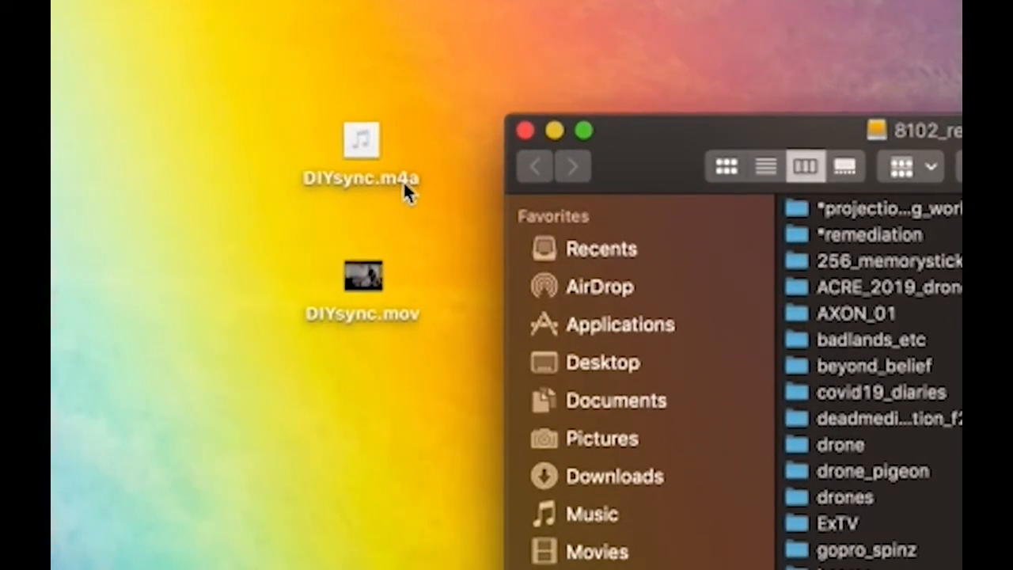
{"action": "left_click", "coordinate": [413, 101]}
{"action": "left_click", "coordinate": [411, 152]}
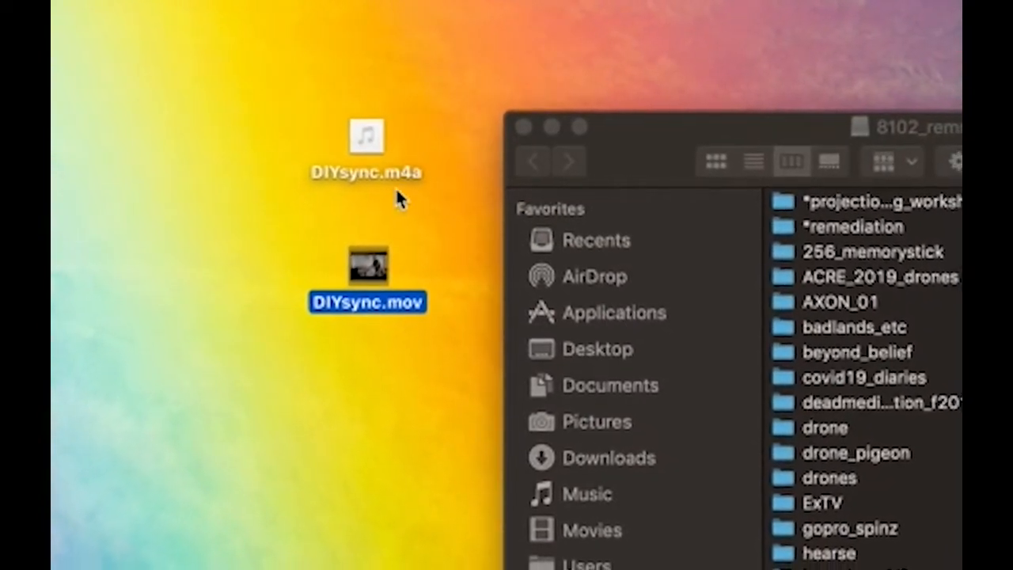
{"action": "scroll", "coordinate": [865, 552], "scroll_direction": "down", "scroll_amount": 1}
{"action": "left_click", "coordinate": [865, 560]}
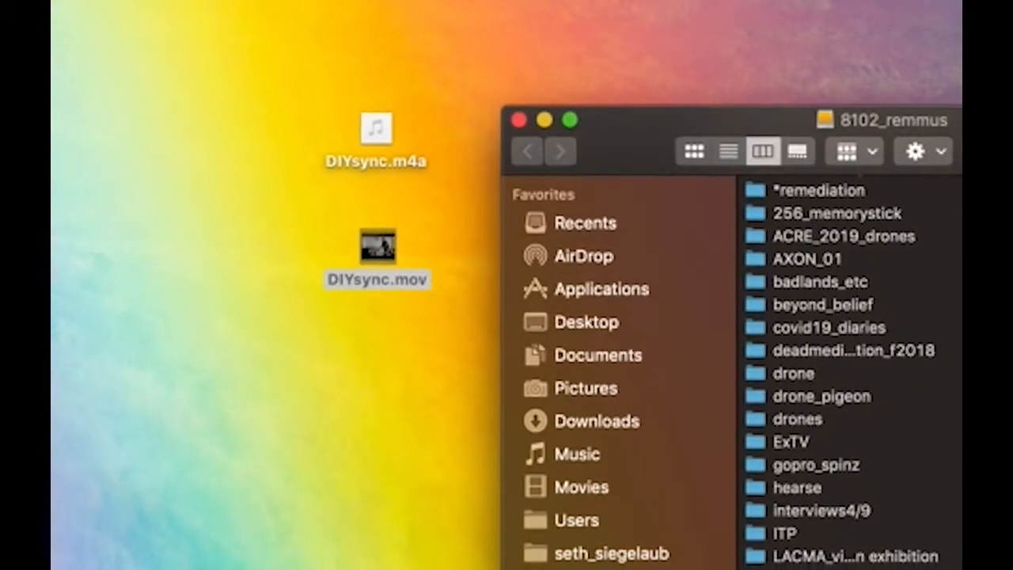
{"action": "left_click", "coordinate": [866, 560]}
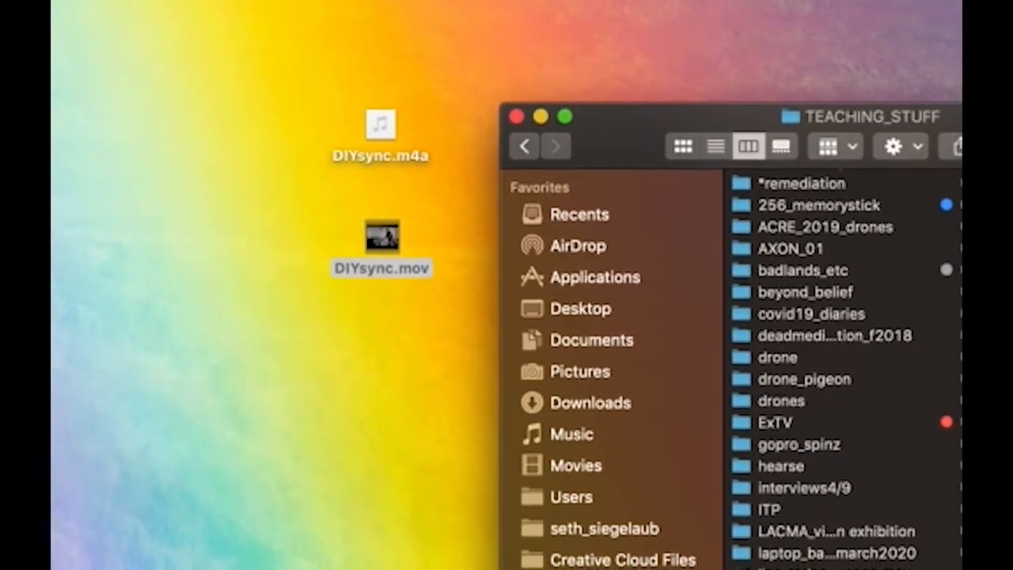
Create a new folder named iSYNC inside TEACHING_STUFF
{"action": "key", "text": "super+shift+n"}
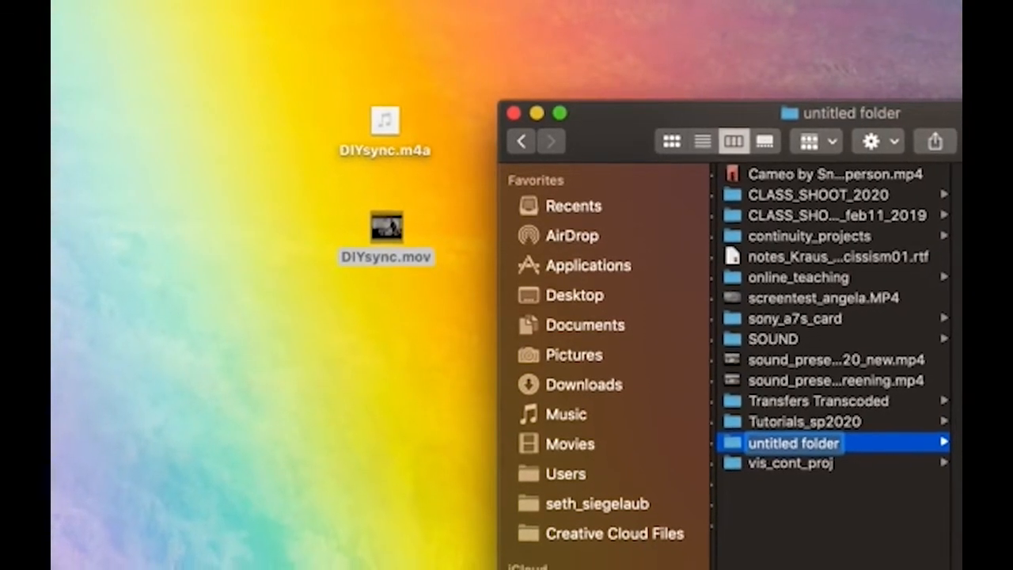
{"action": "key", "text": "BackSpace"}
{"action": "type", "text": "iSYNC"}
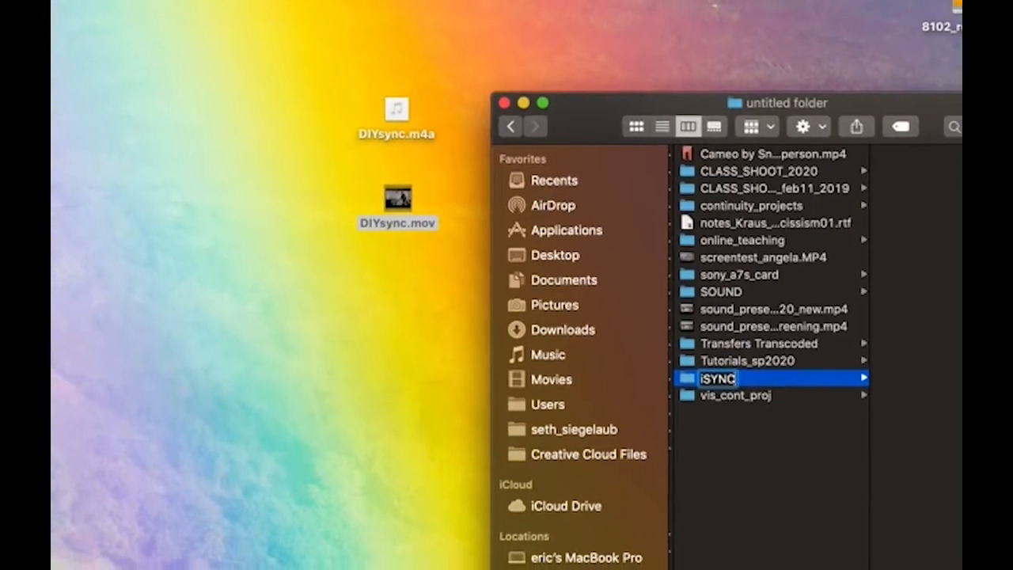
{"action": "key", "text": "Return"}
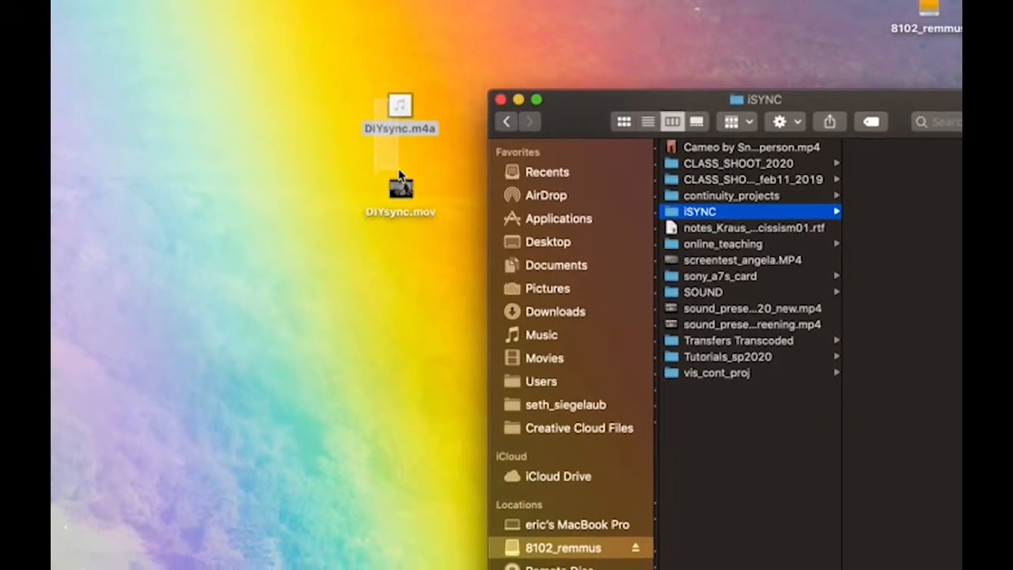
Copy DIYsync.m4a and DIYsync.mov from the desktop into the iSYNC folder
{"action": "left_click", "coordinate": [398, 111], "text": "shift"}
{"action": "left_click_drag", "start_coordinate": [412, 203], "coordinate": [861, 277]}
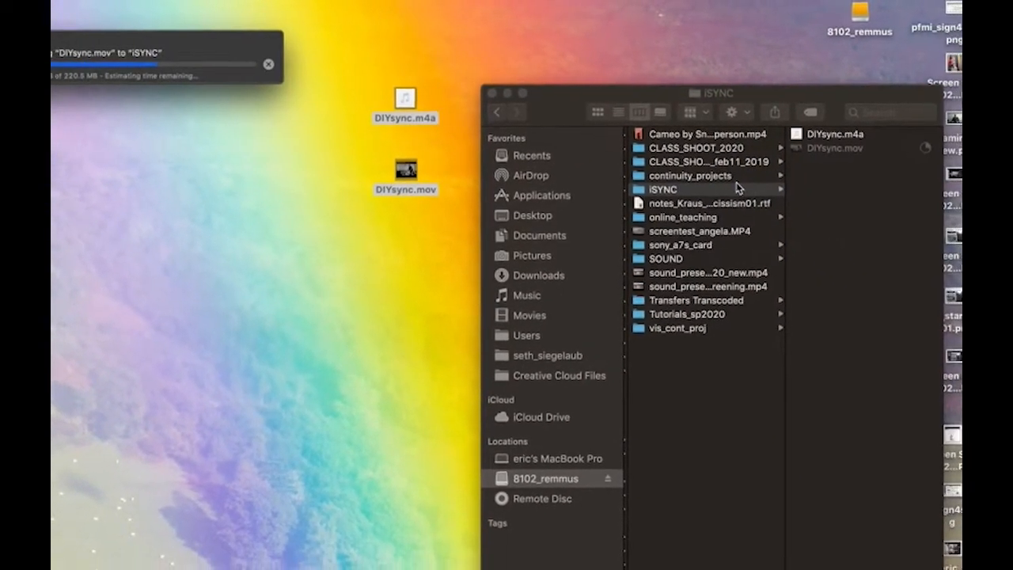
{"action": "left_click", "coordinate": [744, 195]}
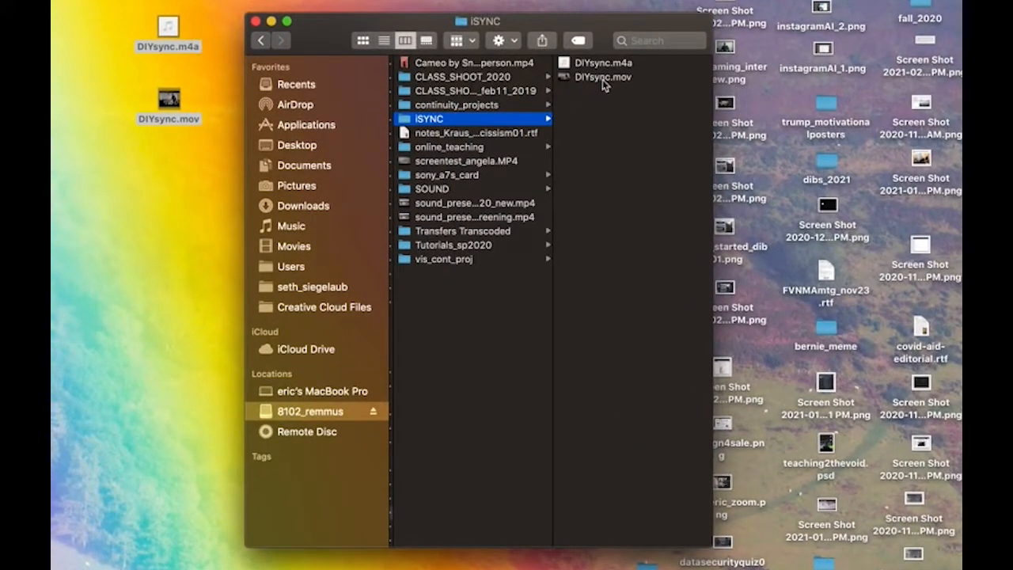
Create a folder named audio inside the iSYNC folder
{"action": "right_click", "coordinate": [610, 132]}
{"action": "left_click", "coordinate": [622, 132]}
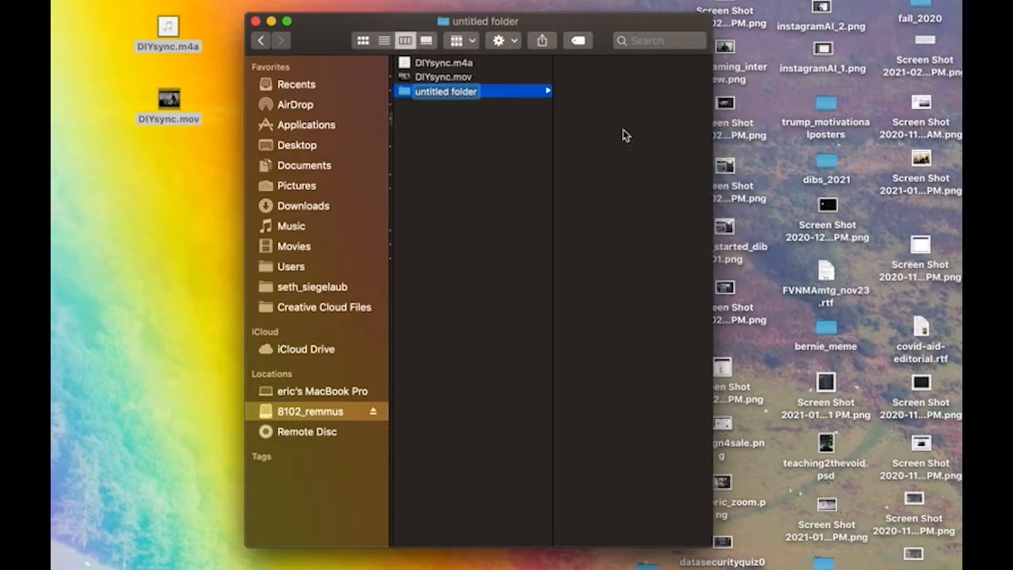
{"action": "type", "text": "audio"}
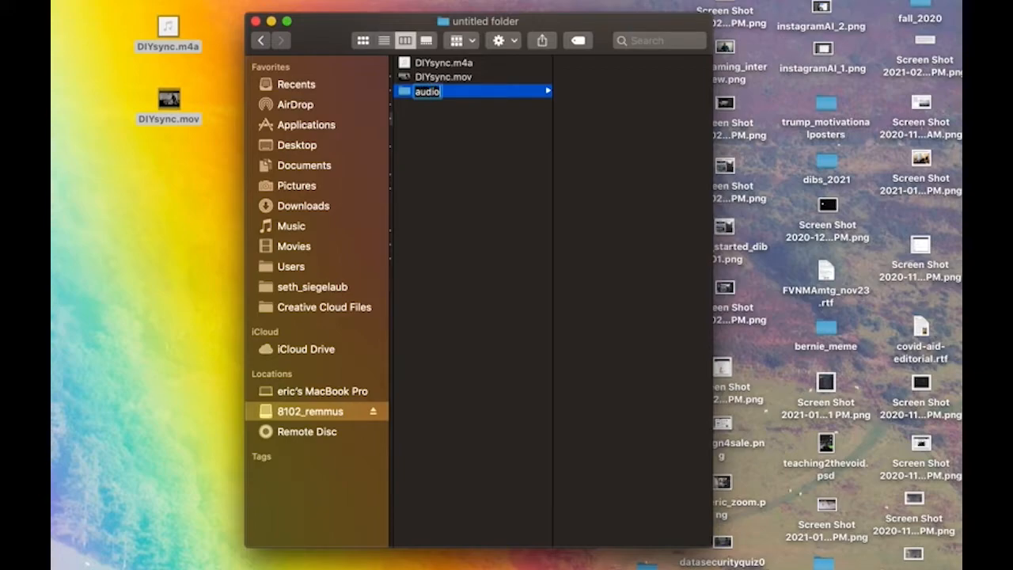
{"action": "key", "text": "Return"}
Create a second folder named video inside the iSYNC folder
{"action": "right_click", "coordinate": [463, 182]}
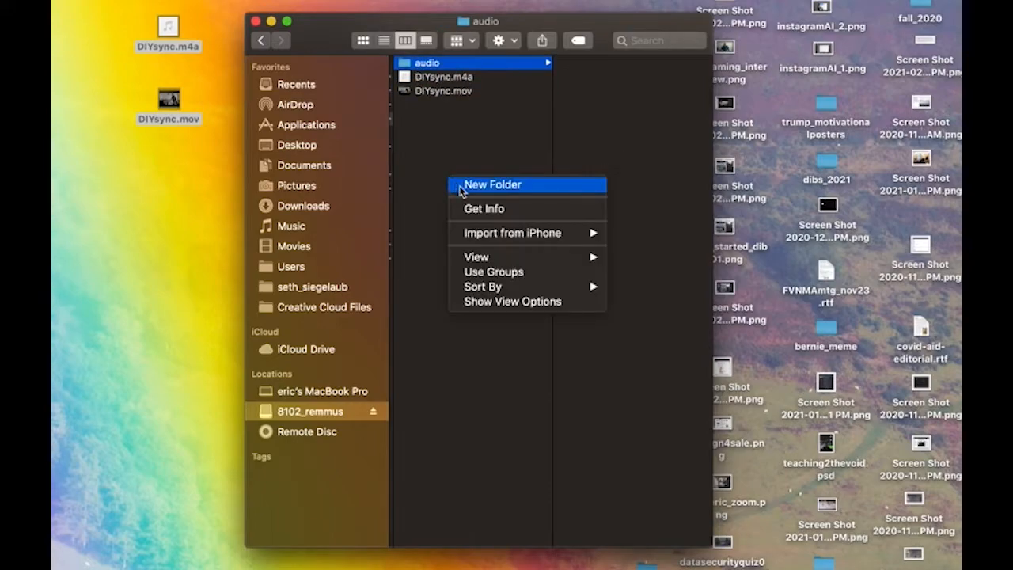
{"action": "left_click", "coordinate": [462, 187]}
{"action": "type", "text": "video"}
{"action": "key", "text": "Return"}
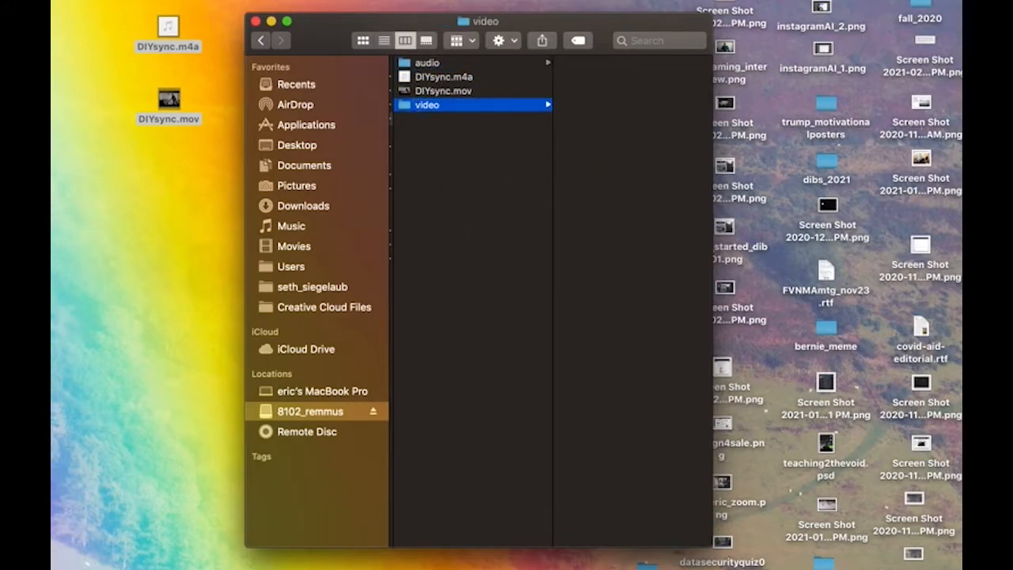
Move the copied DIYsync.m4a into the audio folder and DIYsync.mov into the video folder, and close the Finder window
{"action": "mouse_move", "coordinate": [440, 79]}
{"action": "left_mouse_down"}
{"action": "mouse_move", "coordinate": [428, 64]}
{"action": "mouse_move", "coordinate": [435, 91]}
{"action": "left_mouse_up"}
{"action": "key", "text": "super+Up"}
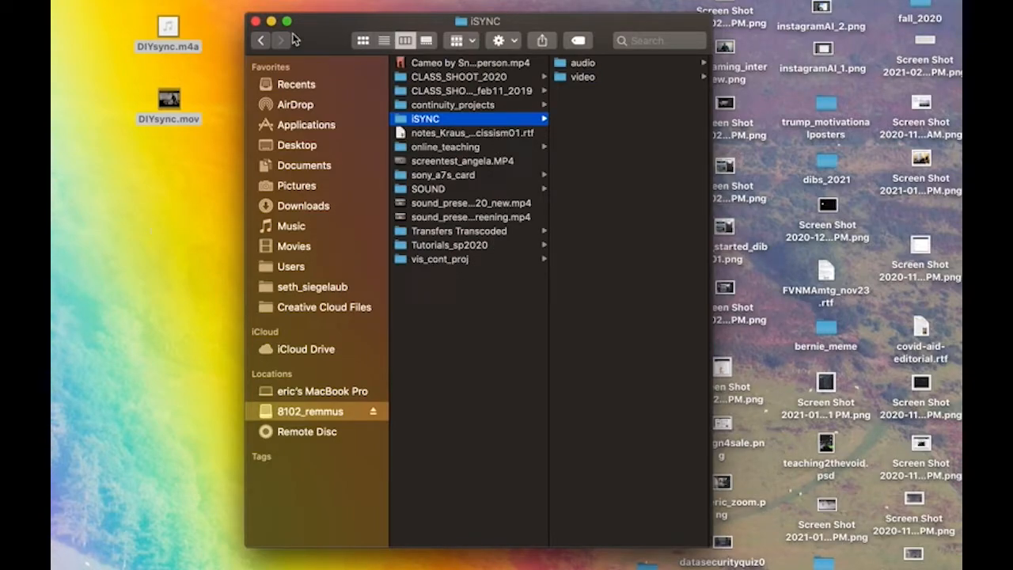
{"action": "left_click", "coordinate": [256, 22]}
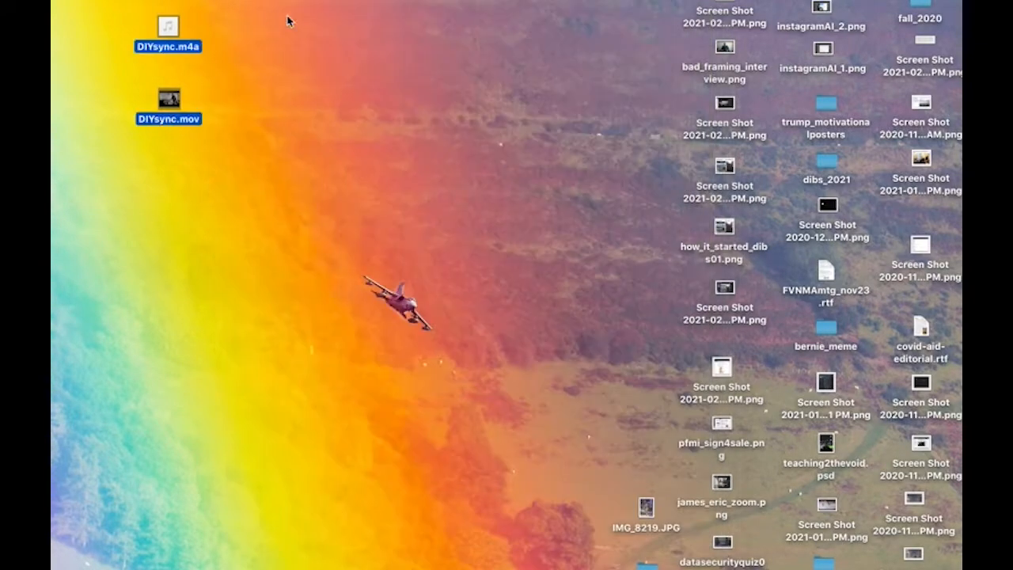
Move the two DIYsync files to the middle of the desktop and select the 8102_remmus drive
{"action": "left_click_drag", "start_coordinate": [168, 2], "coordinate": [373, 332]}
{"action": "left_click_drag", "start_coordinate": [485, 310], "coordinate": [496, 303]}
{"action": "left_click", "coordinate": [697, 1]}
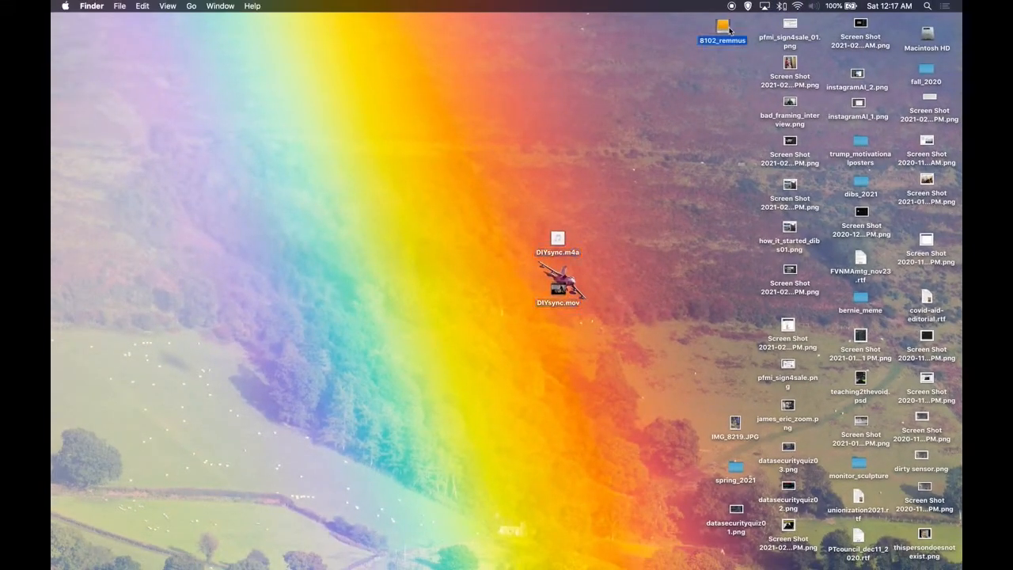
Launch Adobe Premiere Pro 2020 and start a new project
{"action": "mouse_move", "coordinate": [51, 554]}
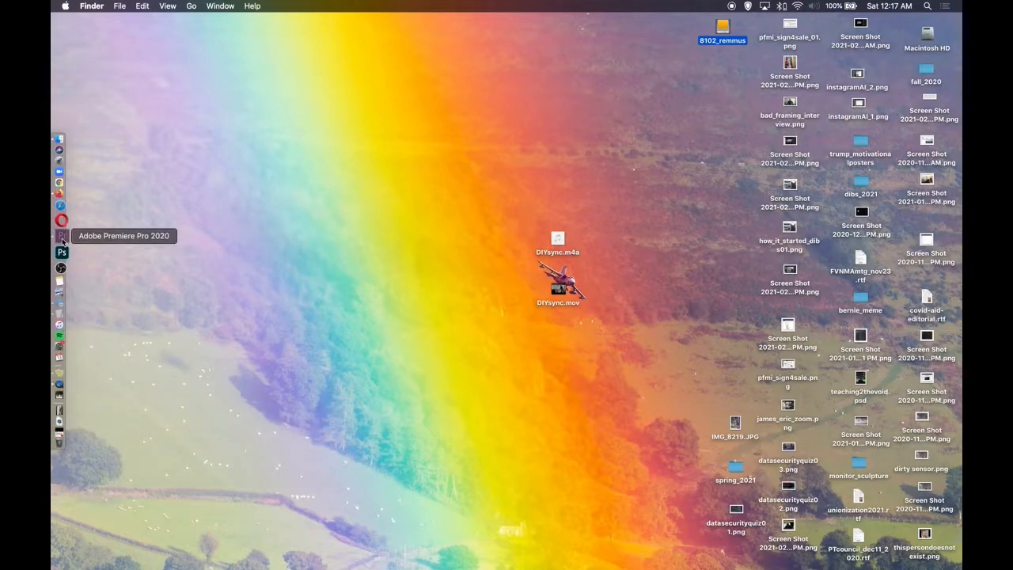
{"action": "left_click", "coordinate": [62, 240]}
{"action": "left_click_drag", "start_coordinate": [314, 104], "coordinate": [313, 63]}
{"action": "left_click", "coordinate": [152, 214]}
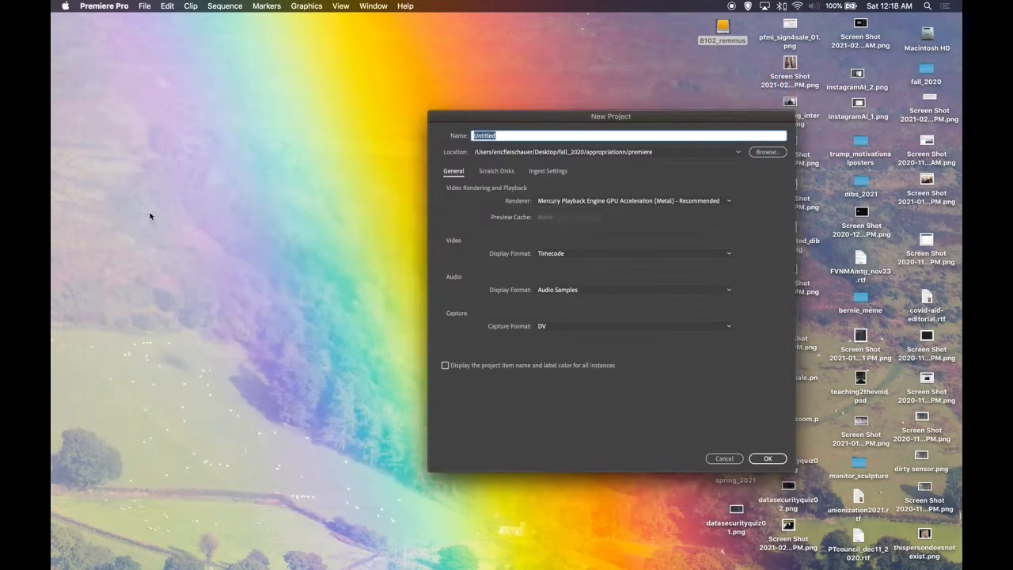
Name the new project iSYNC and start browsing for its save location
{"action": "key", "text": "BackSpace"}
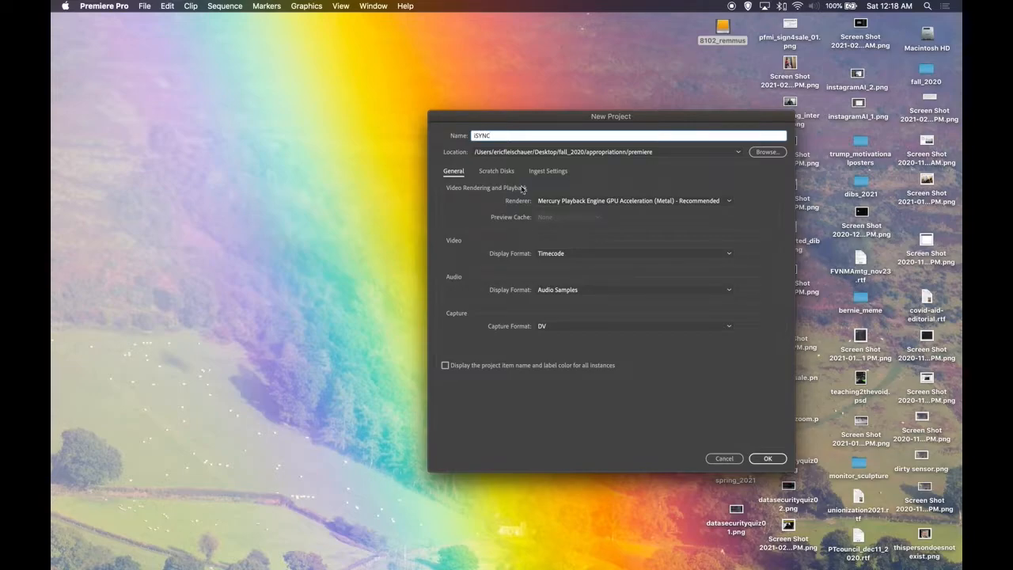
{"action": "left_click_drag", "start_coordinate": [714, 118], "coordinate": [591, 103]}
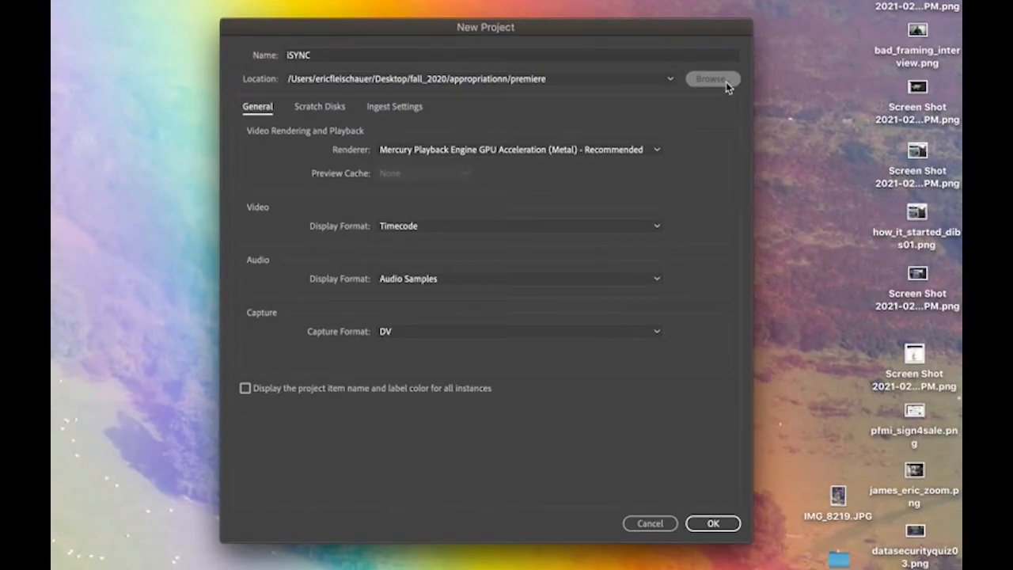
{"action": "left_click", "coordinate": [674, 129]}
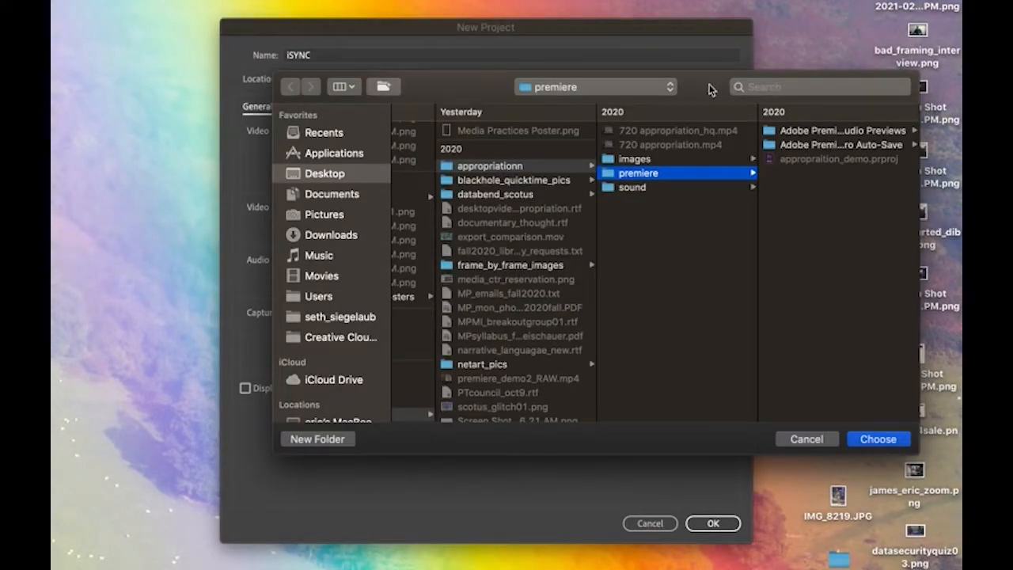
{"action": "left_click_drag", "start_coordinate": [463, 87], "coordinate": [342, 263]}
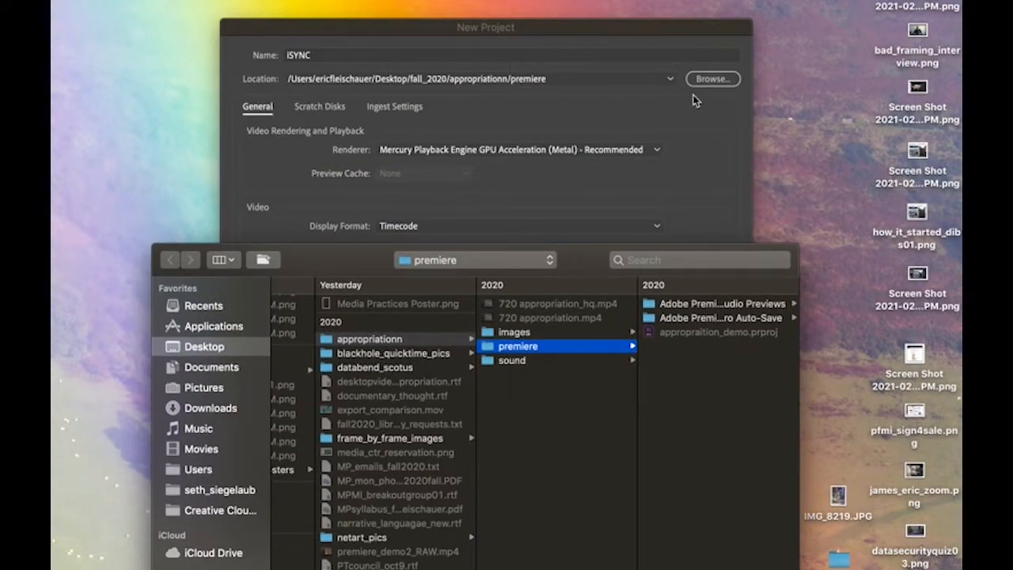
{"action": "left_click_drag", "start_coordinate": [613, 261], "coordinate": [559, 25]}
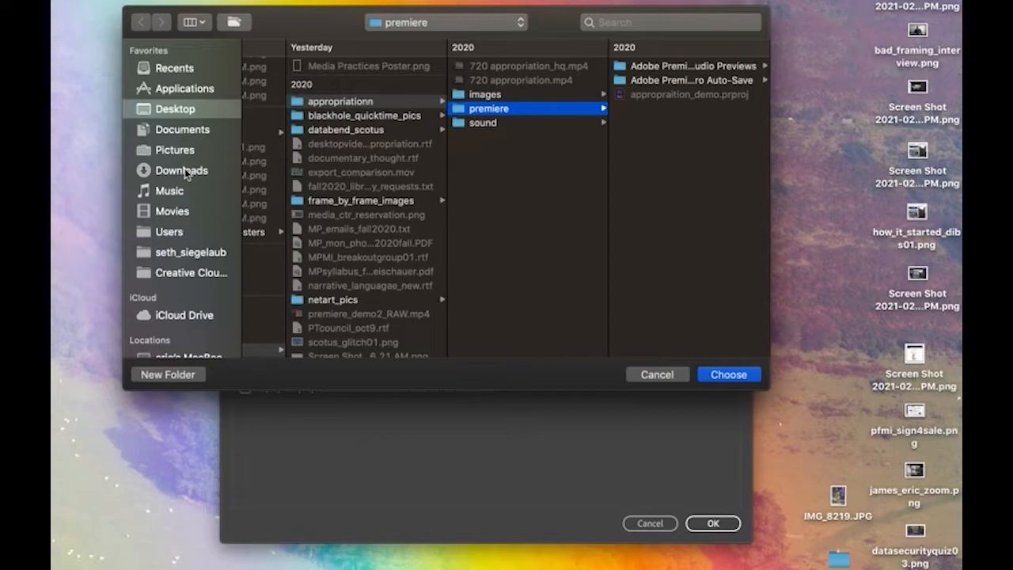
Navigate to the iSYNC folder inside TEACHING_STUFF on the 8102_remmus drive as the project location
{"action": "scroll", "coordinate": [187, 258], "scroll_direction": "down", "scroll_amount": 2}
{"action": "left_click", "coordinate": [182, 305]}
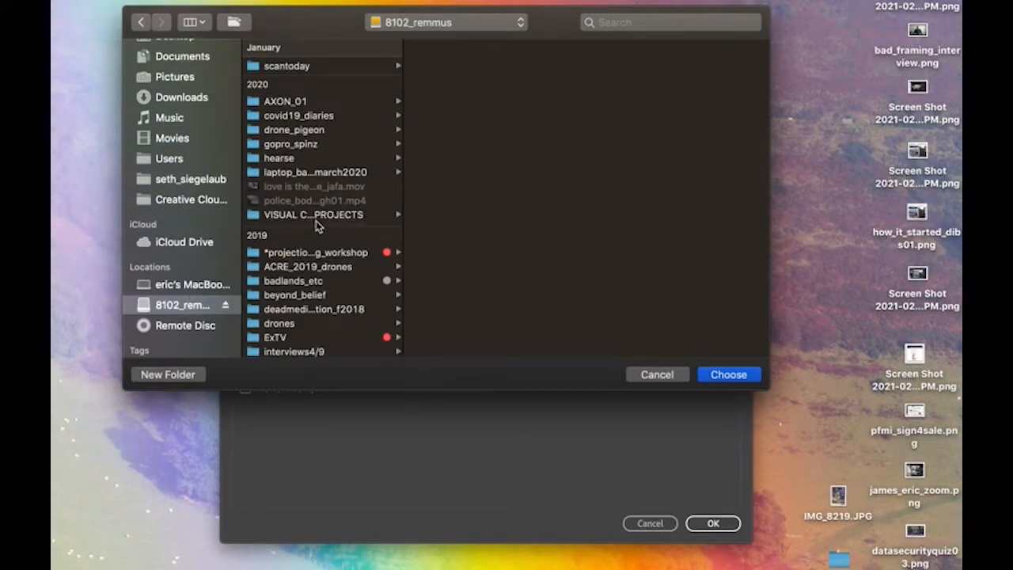
{"action": "scroll", "coordinate": [315, 226], "scroll_direction": "down", "scroll_amount": 6}
{"action": "scroll", "coordinate": [306, 218], "scroll_direction": "up", "scroll_amount": 4}
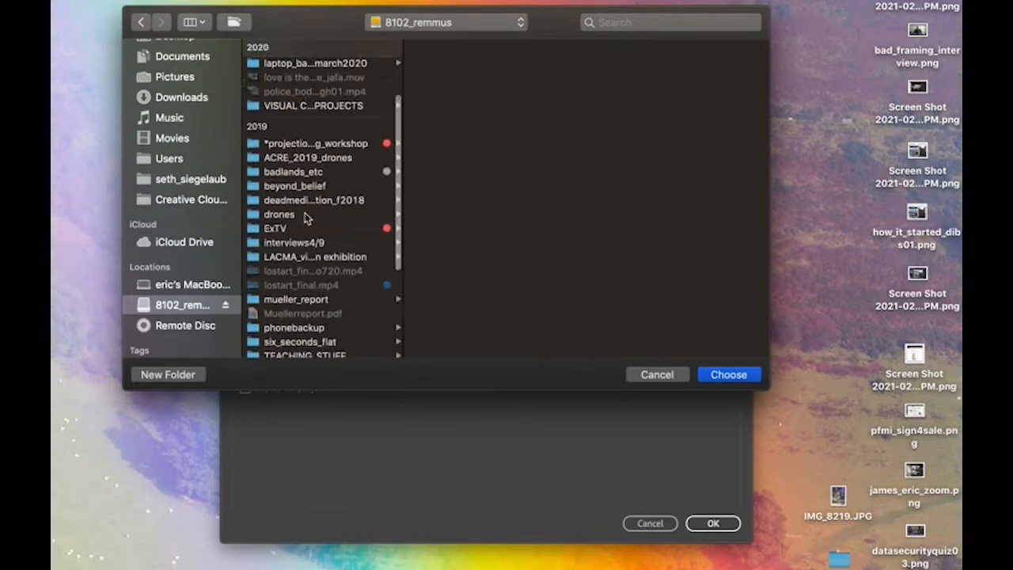
{"action": "scroll", "coordinate": [313, 209], "scroll_direction": "up", "scroll_amount": 4}
{"action": "scroll", "coordinate": [319, 144], "scroll_direction": "down", "scroll_amount": 2}
{"action": "scroll", "coordinate": [317, 145], "scroll_direction": "down", "scroll_amount": 5}
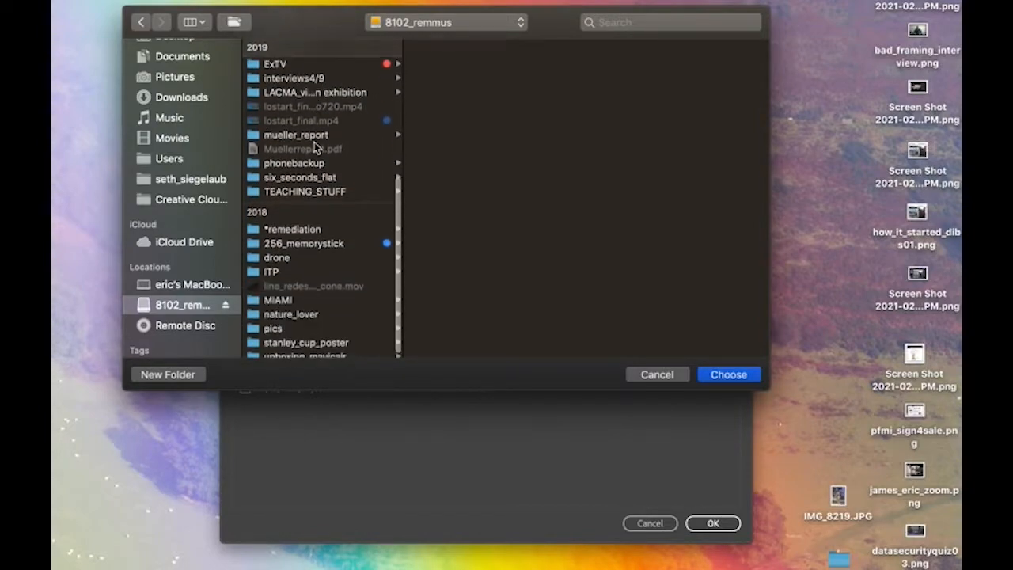
{"action": "left_click", "coordinate": [305, 193]}
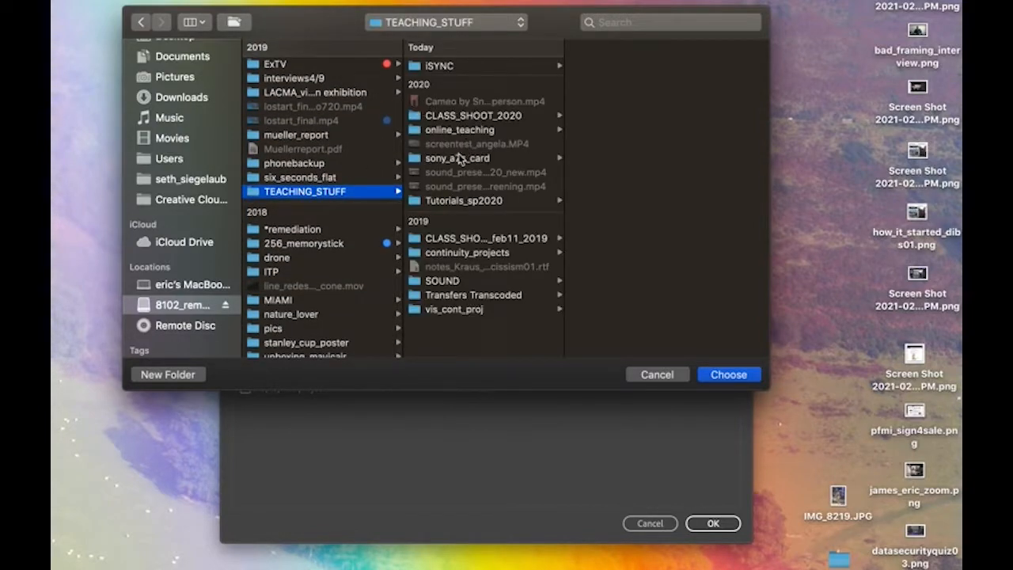
{"action": "left_click", "coordinate": [443, 67]}
{"action": "left_click_drag", "start_coordinate": [573, 39], "coordinate": [489, 23]}
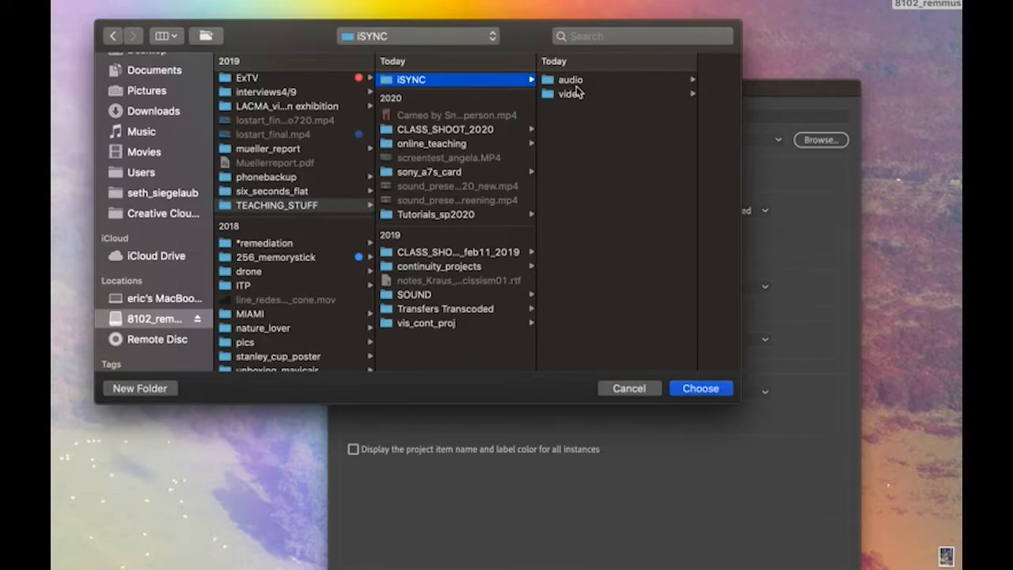
Create a folder named premiere inside iSYNC and choose it as the project's location
{"action": "left_click", "coordinate": [164, 387]}
{"action": "type", "text": "premiere"}
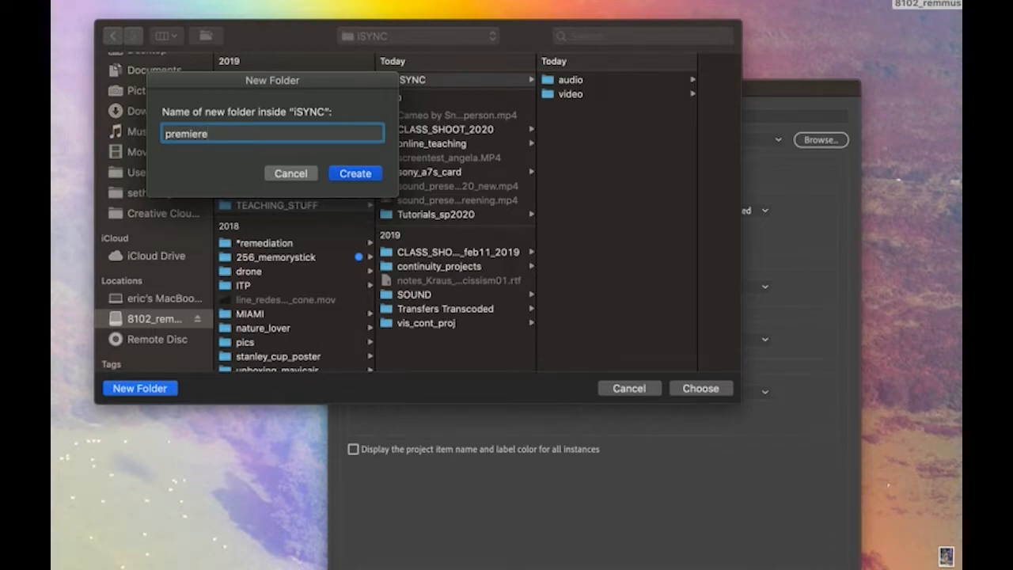
{"action": "key", "text": "Return"}
{"action": "left_click", "coordinate": [700, 389]}
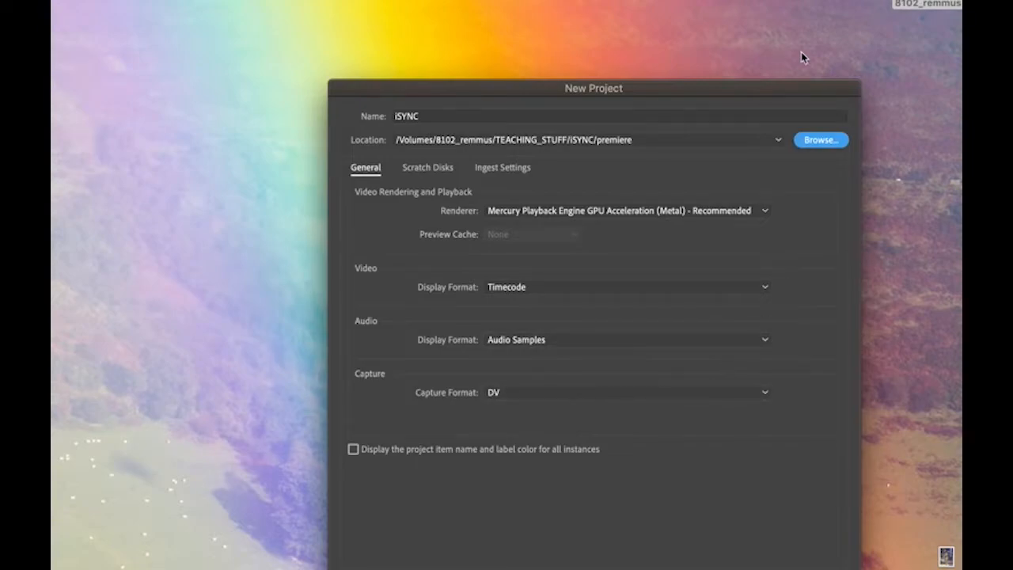
Examine the scratch disk locations of the new project
{"action": "left_click_drag", "start_coordinate": [801, 93], "coordinate": [667, 49]}
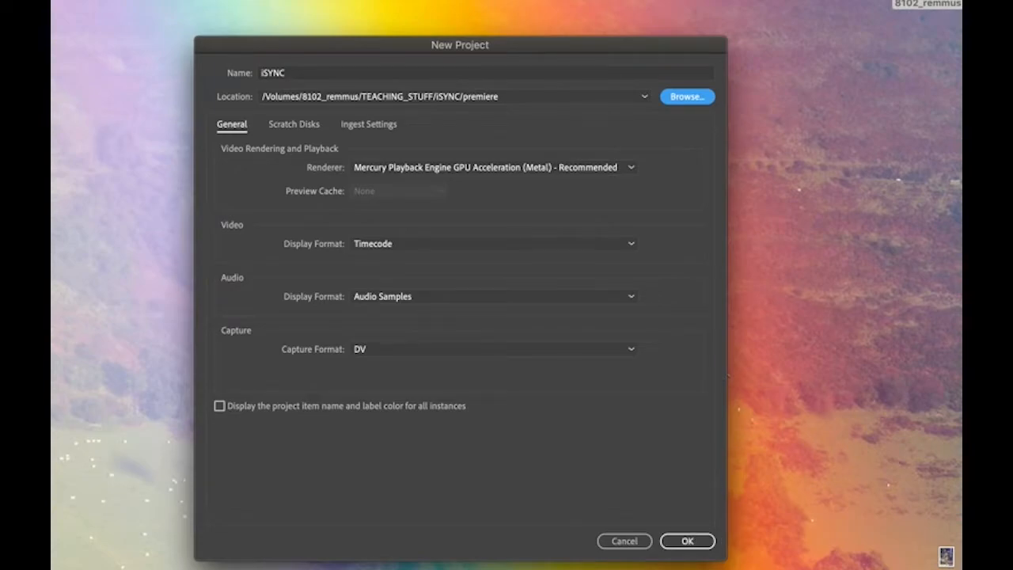
{"action": "left_click", "coordinate": [310, 125]}
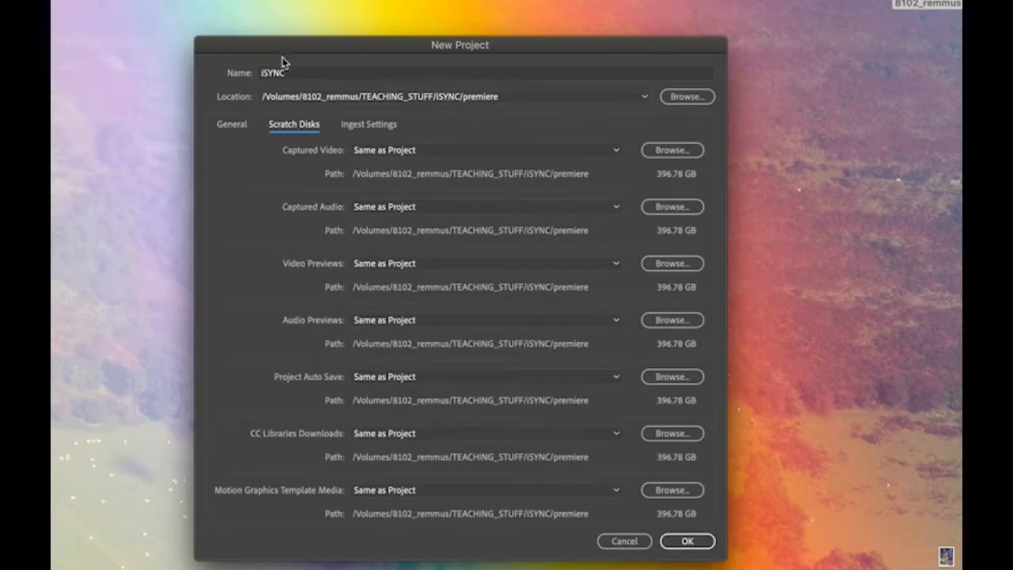
Create the iSYNC project in the premiere folder and enlarge its window to fill the screen
{"action": "left_click", "coordinate": [685, 96]}
{"action": "left_click", "coordinate": [702, 541]}
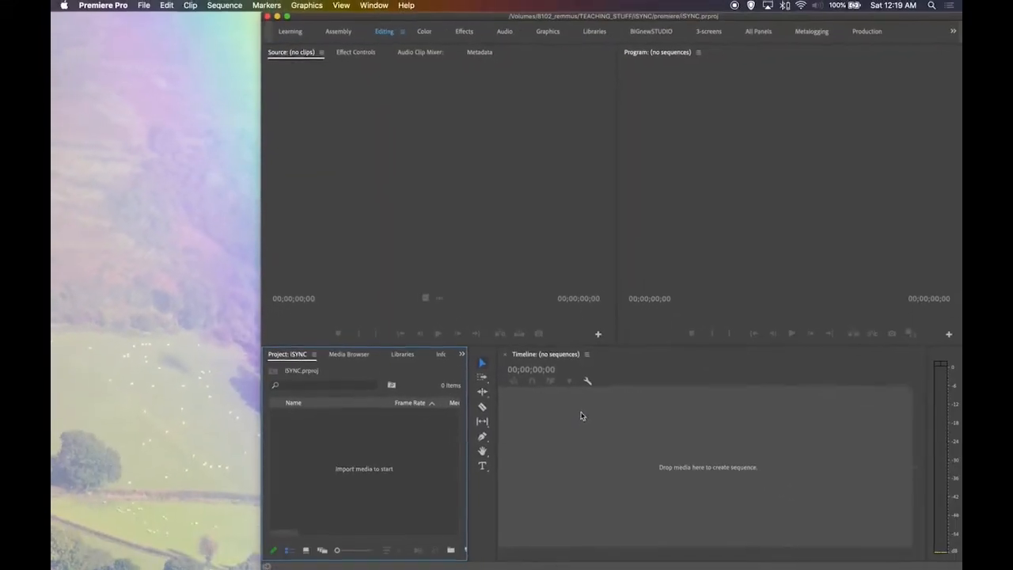
{"action": "left_click", "coordinate": [288, 17]}
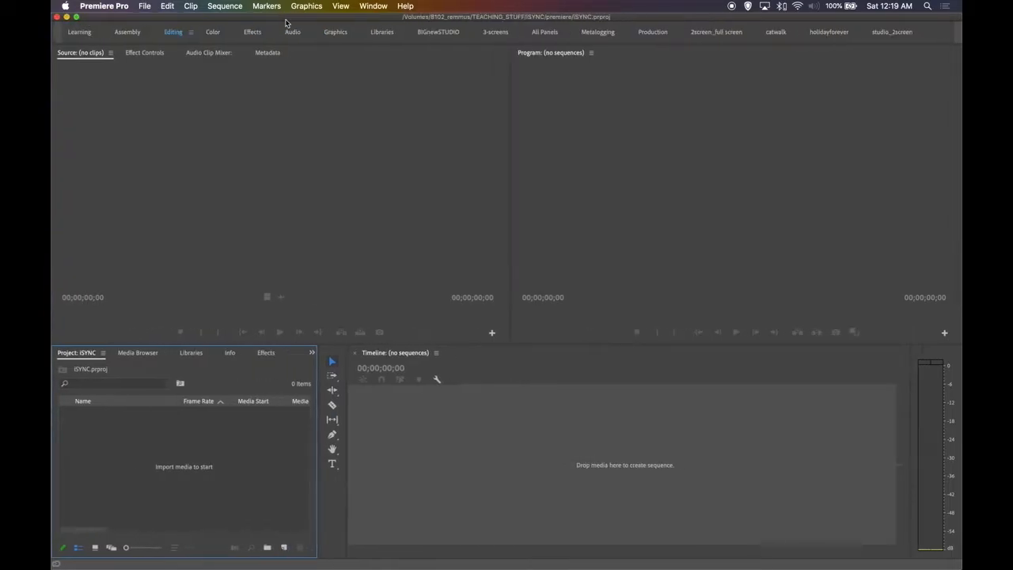
Start a media import and navigate to the iSYNC folder inside TEACHING_STUFF on the 8102_remmus drive
{"action": "left_click", "coordinate": [144, 5]}
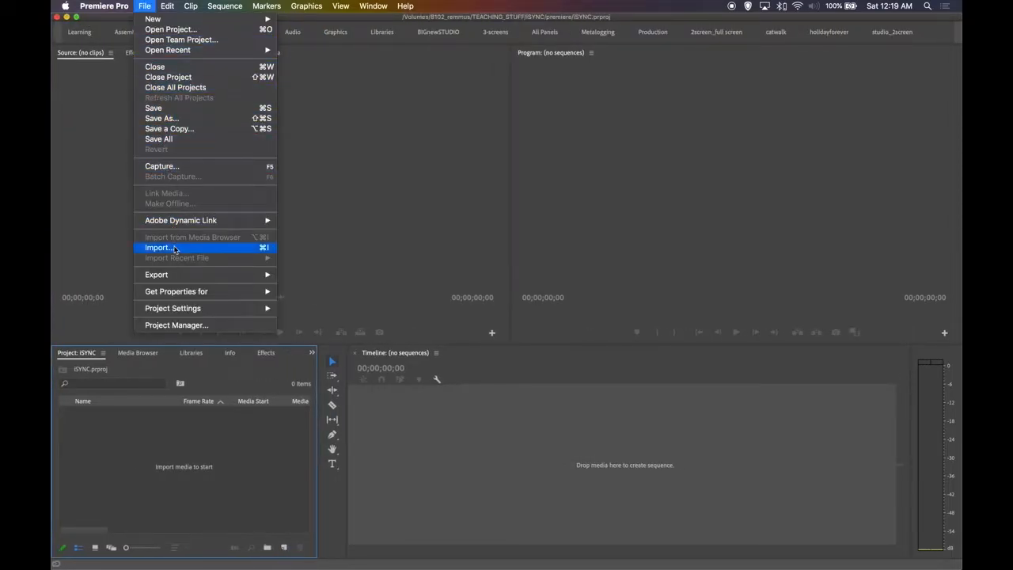
{"action": "left_click", "coordinate": [175, 250]}
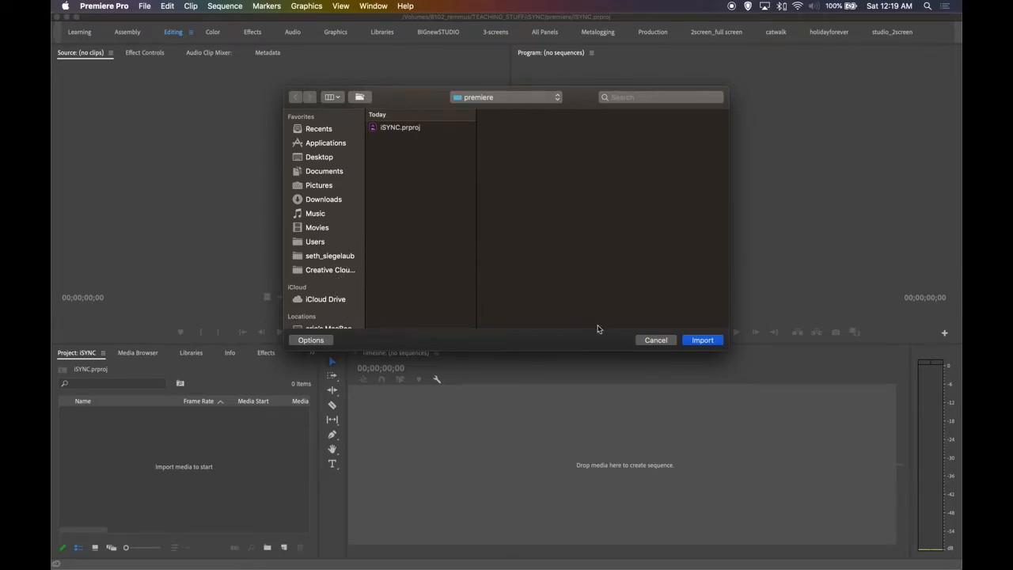
{"action": "scroll", "coordinate": [322, 289], "scroll_direction": "down", "scroll_amount": 5}
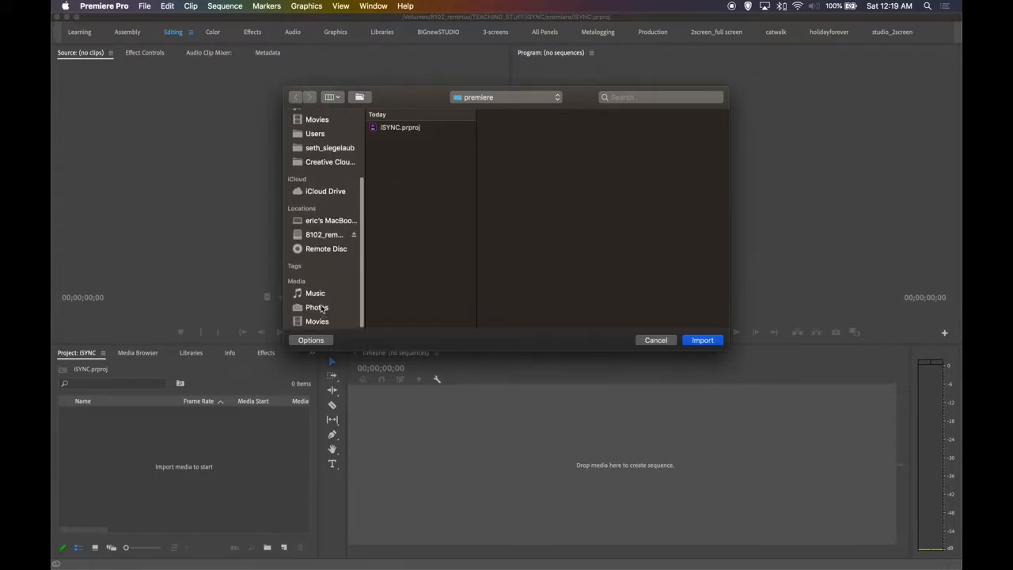
{"action": "left_click", "coordinate": [317, 235]}
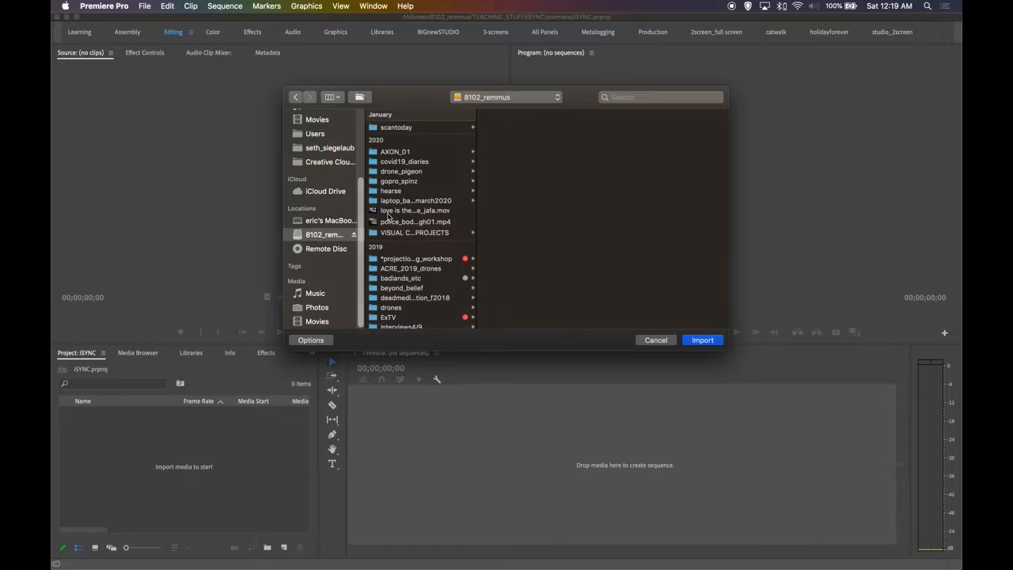
{"action": "scroll", "coordinate": [388, 227], "scroll_direction": "down", "scroll_amount": 5}
{"action": "left_click", "coordinate": [408, 209]}
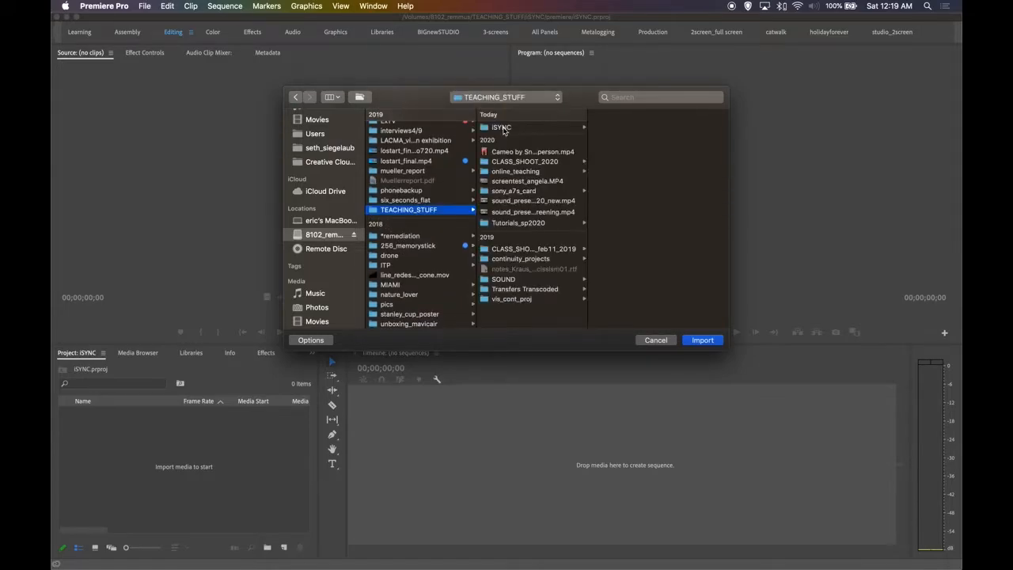
{"action": "left_click", "coordinate": [501, 128]}
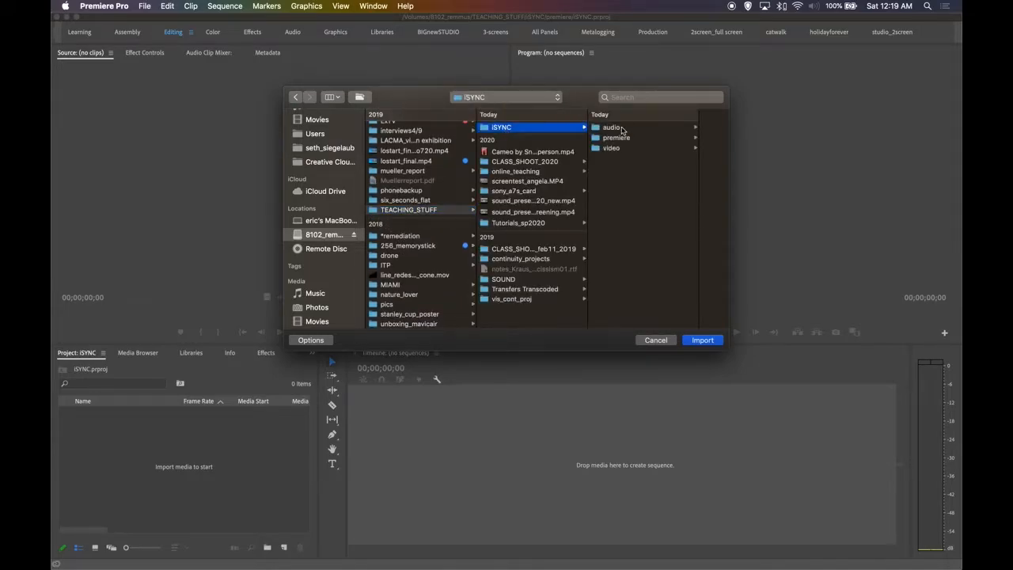
Import the audio and video folders together from the iSYNC folder into the project
{"action": "left_click", "coordinate": [612, 127]}
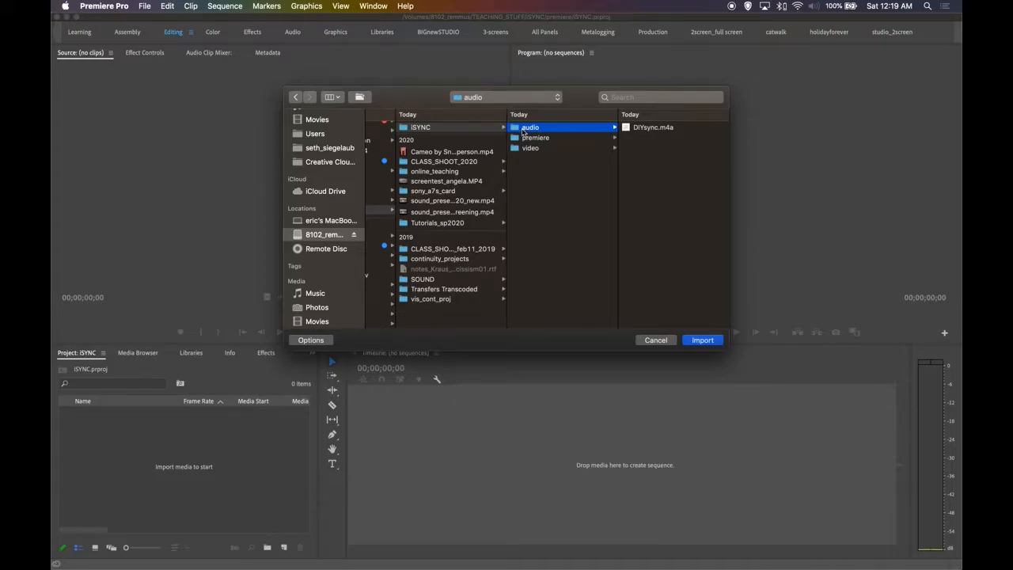
{"action": "left_click", "coordinate": [530, 147], "text": "super"}
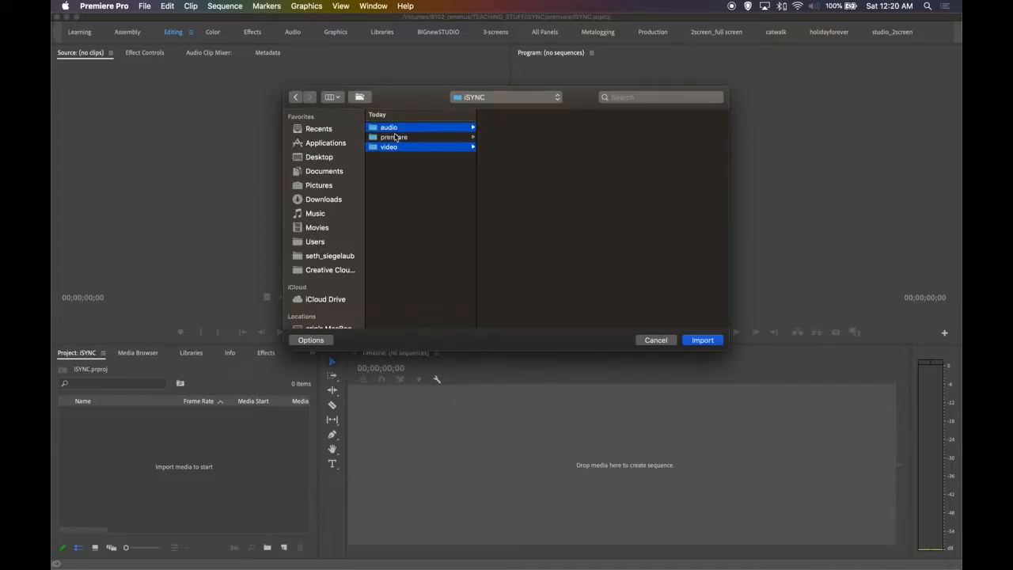
{"action": "left_click", "coordinate": [703, 341]}
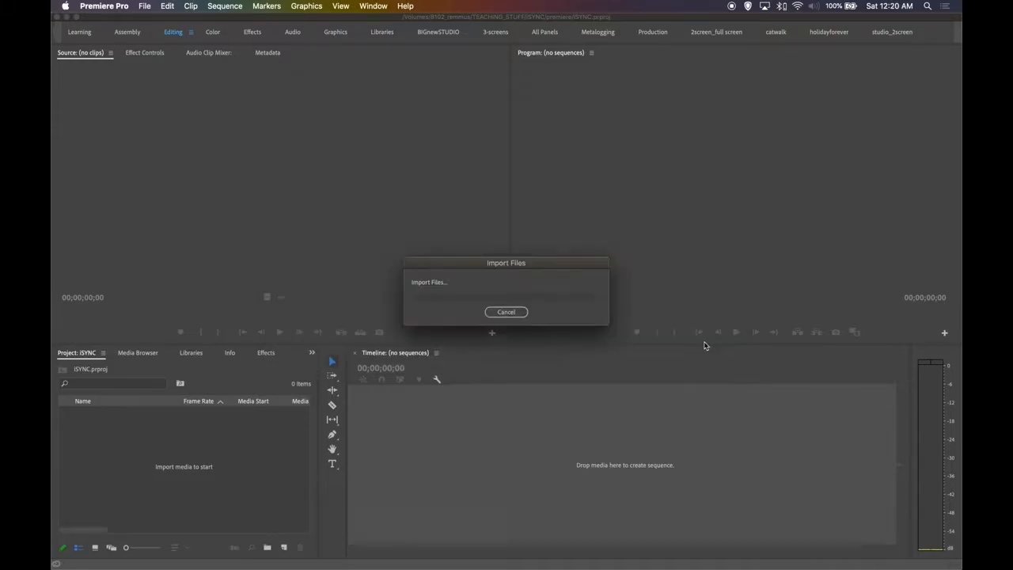
{"action": "left_click", "coordinate": [217, 487]}
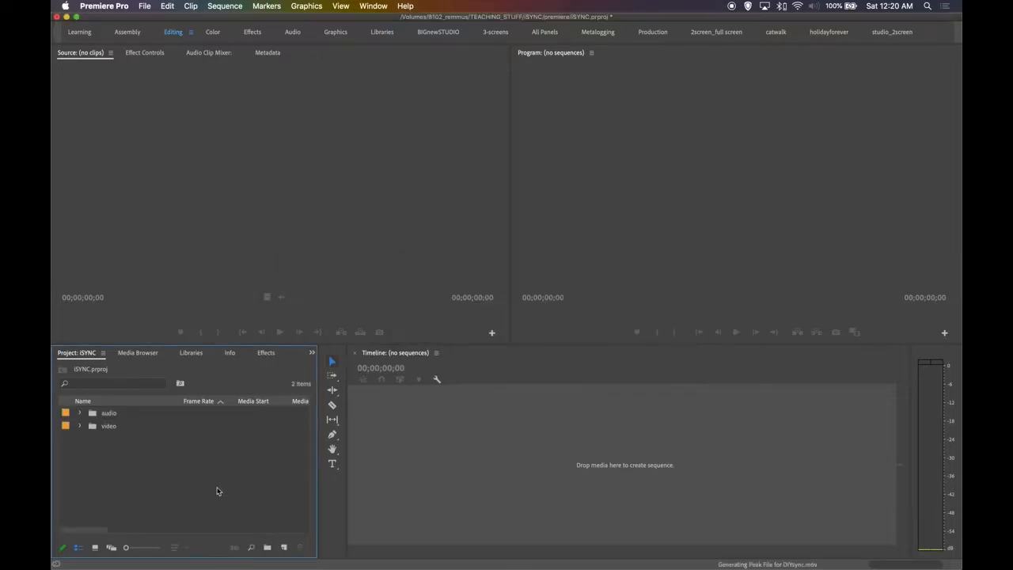
Examine the clips inside the imported audio and video bins
{"action": "left_click", "coordinate": [96, 329]}
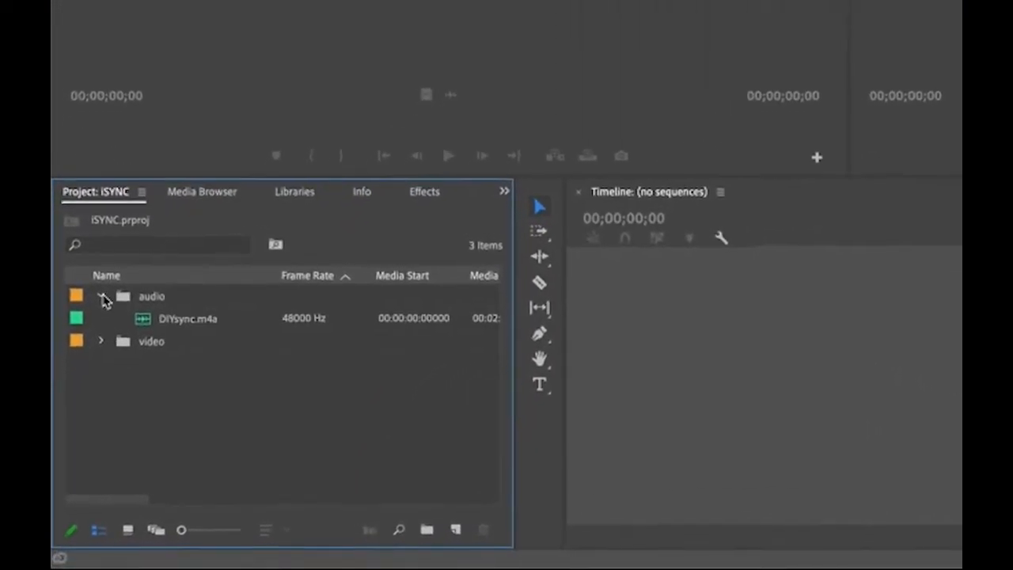
{"action": "left_click", "coordinate": [100, 341]}
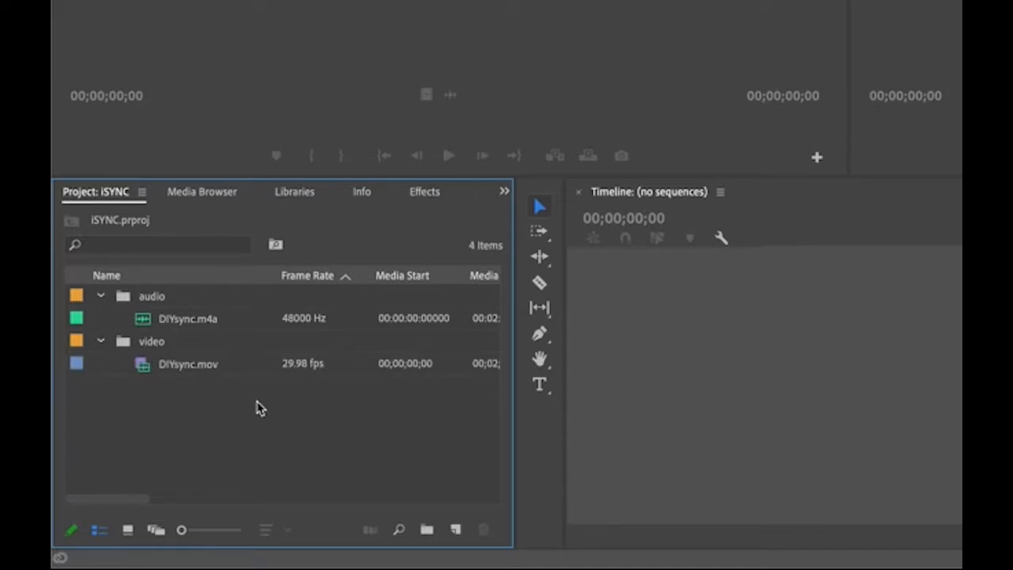
{"action": "left_click", "coordinate": [100, 297]}
{"action": "left_click", "coordinate": [100, 318]}
{"action": "left_click", "coordinate": [100, 318]}
{"action": "left_click", "coordinate": [100, 297]}
{"action": "left_click", "coordinate": [100, 297]}
{"action": "left_click", "coordinate": [100, 318]}
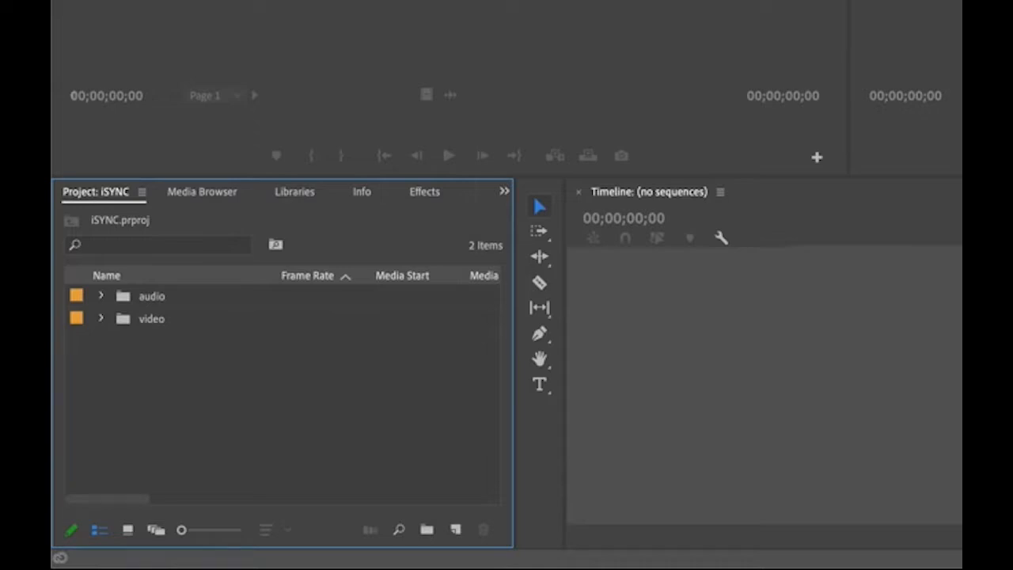
{"action": "left_click", "coordinate": [101, 318]}
{"action": "left_click", "coordinate": [99, 296]}
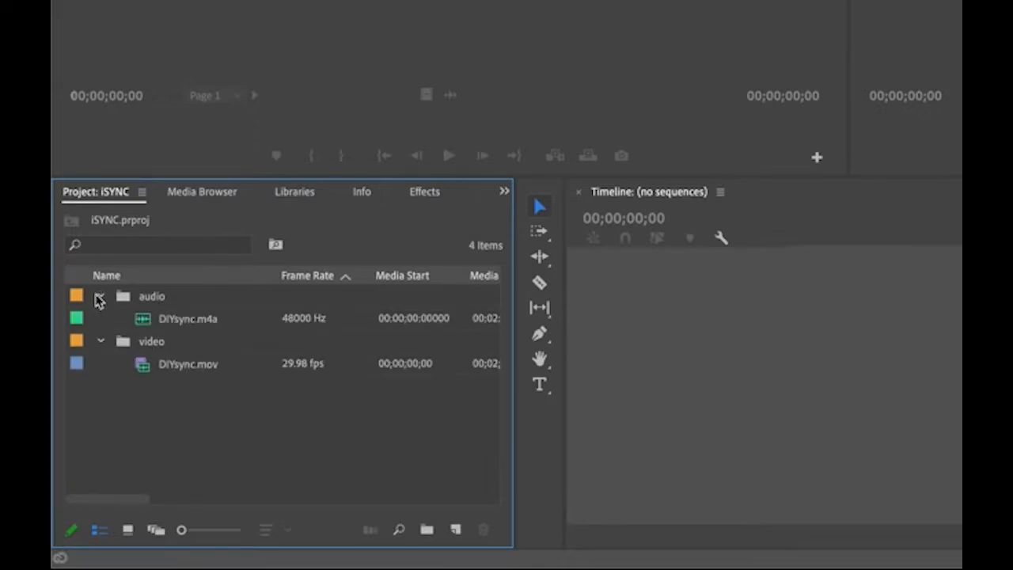
{"action": "left_click", "coordinate": [99, 297]}
{"action": "left_click", "coordinate": [100, 318]}
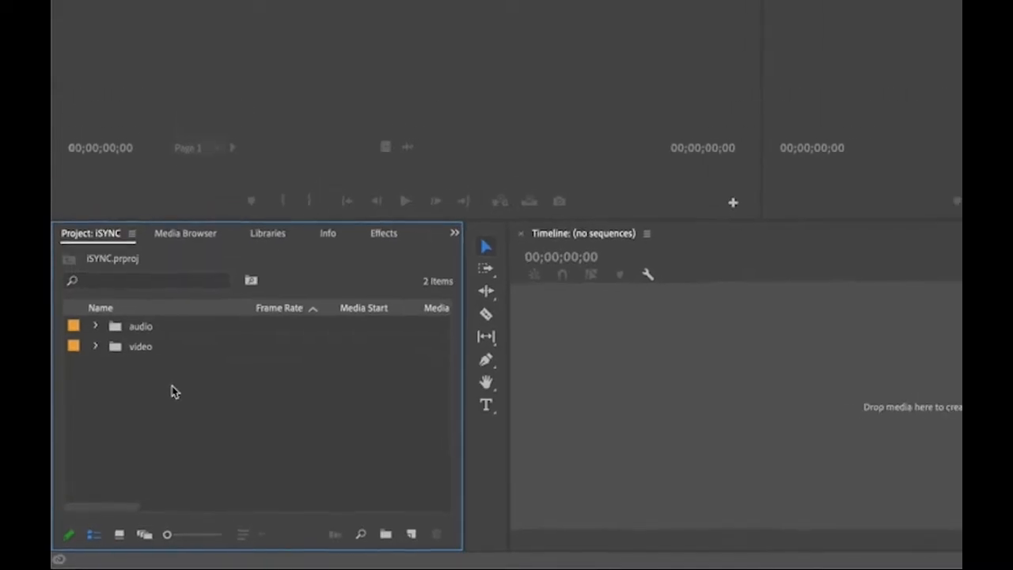
Create a sequence matching the DIYsync.mov clip from the video bin by placing it in the empty timeline, and scrub through it
{"action": "left_click", "coordinate": [79, 425]}
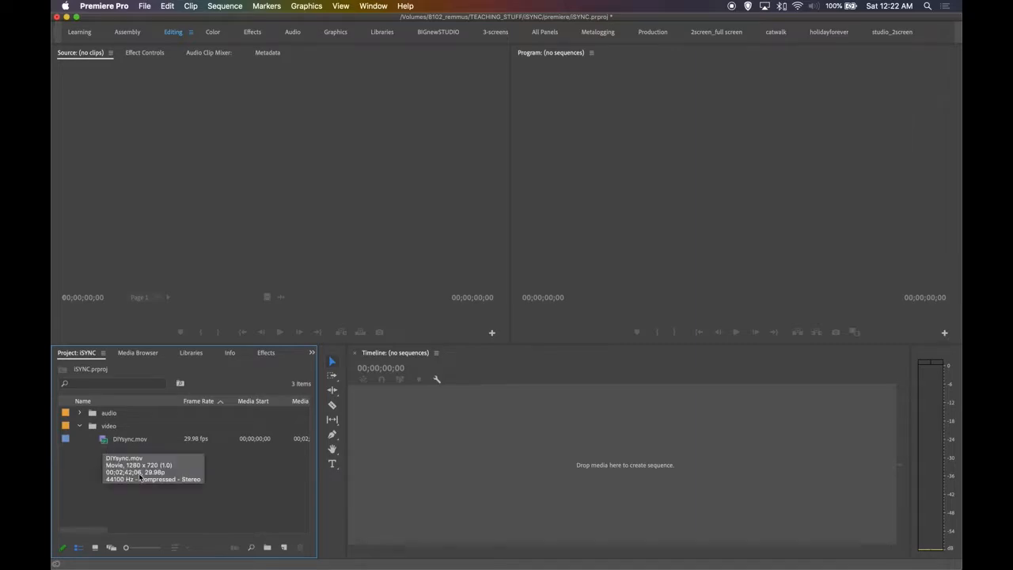
{"action": "left_click", "coordinate": [144, 7]}
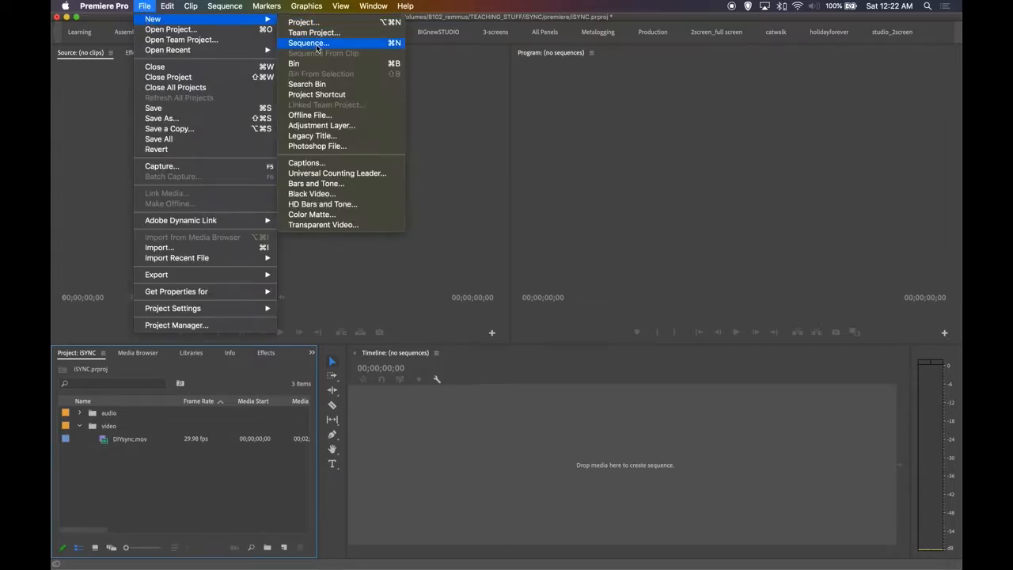
{"action": "left_click", "coordinate": [502, 438]}
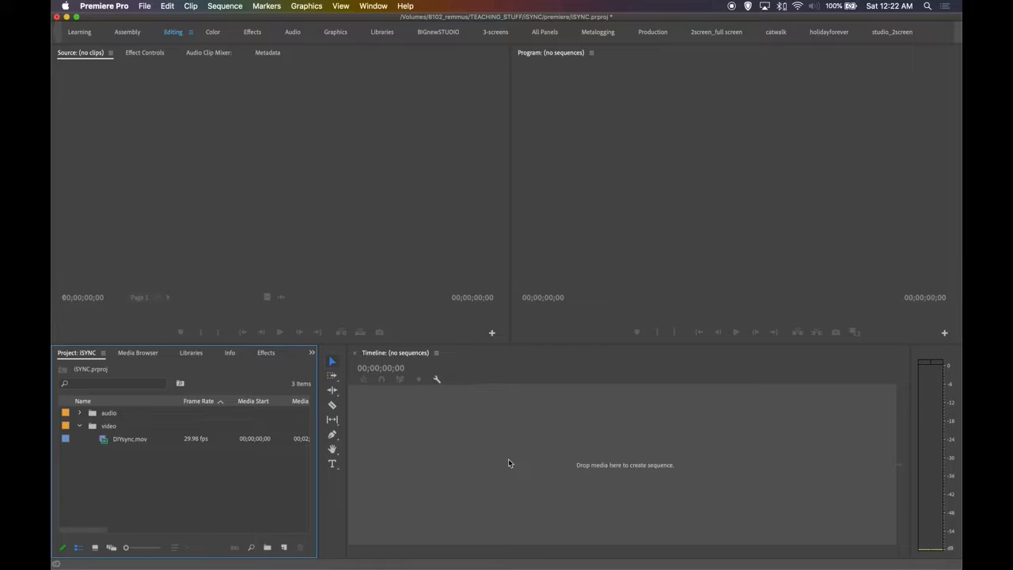
{"action": "left_click", "coordinate": [102, 440]}
{"action": "left_click_drag", "start_coordinate": [102, 439], "coordinate": [499, 431]}
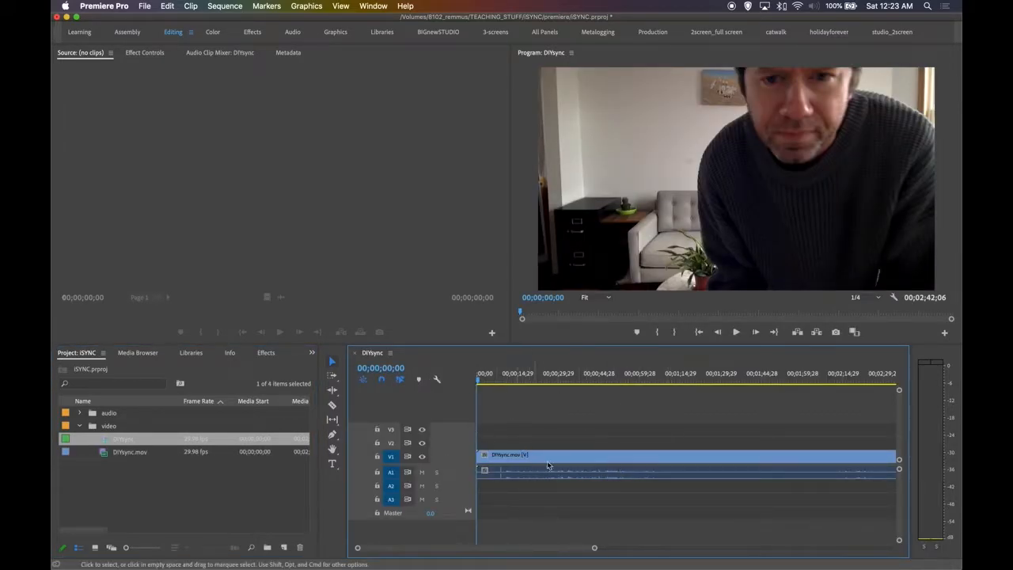
{"action": "left_click_drag", "start_coordinate": [494, 380], "coordinate": [549, 380]}
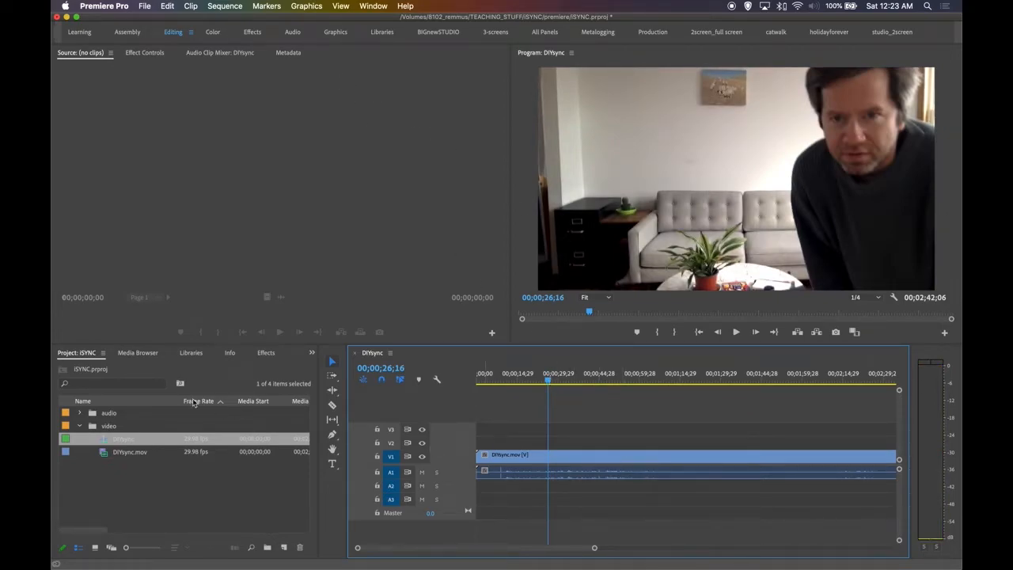
Review the DIYsync sequence's settings, including timebase, frame size and audio sample rate, and scrub through its footage
{"action": "left_click", "coordinate": [98, 461]}
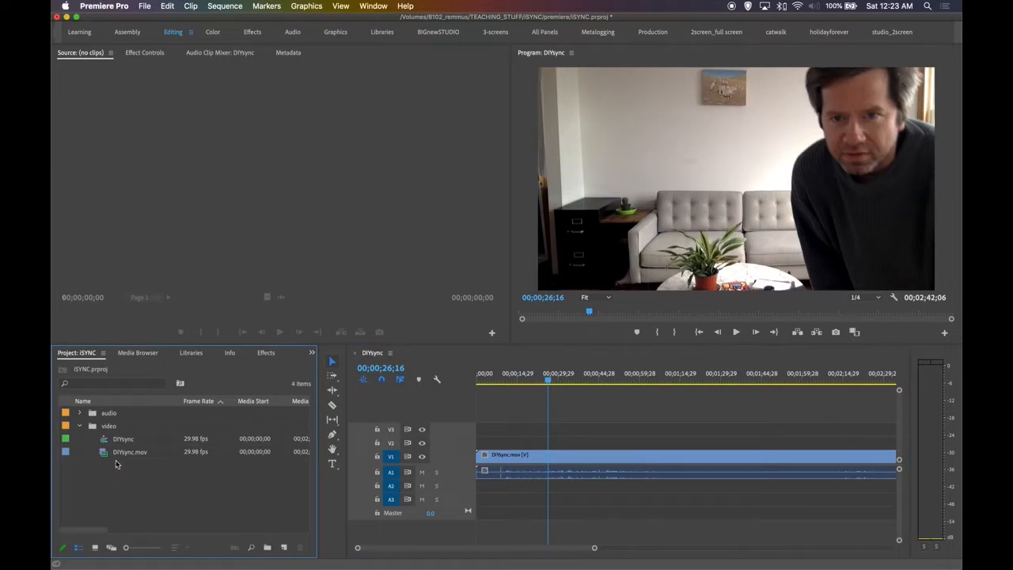
{"action": "left_click", "coordinate": [224, 6]}
{"action": "left_click", "coordinate": [224, 5]}
{"action": "left_click", "coordinate": [567, 352]}
{"action": "left_click", "coordinate": [234, 6]}
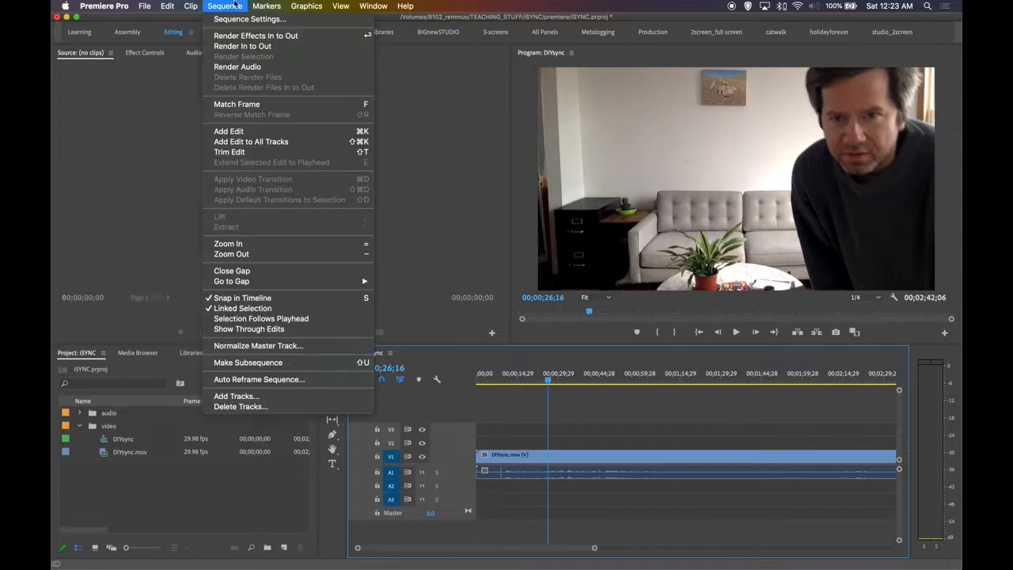
{"action": "left_click", "coordinate": [241, 18]}
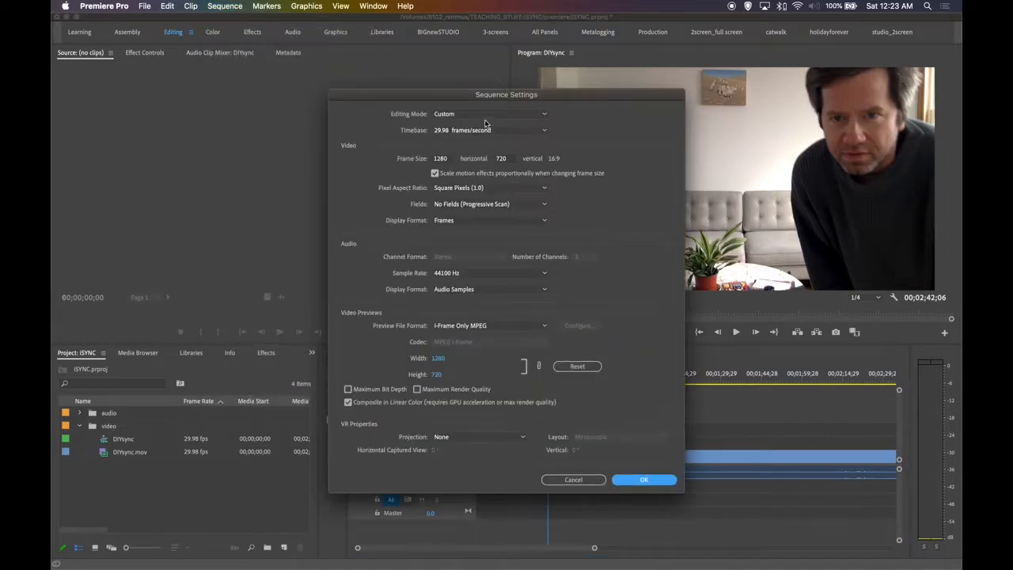
{"action": "left_click_drag", "start_coordinate": [594, 95], "coordinate": [401, 49]}
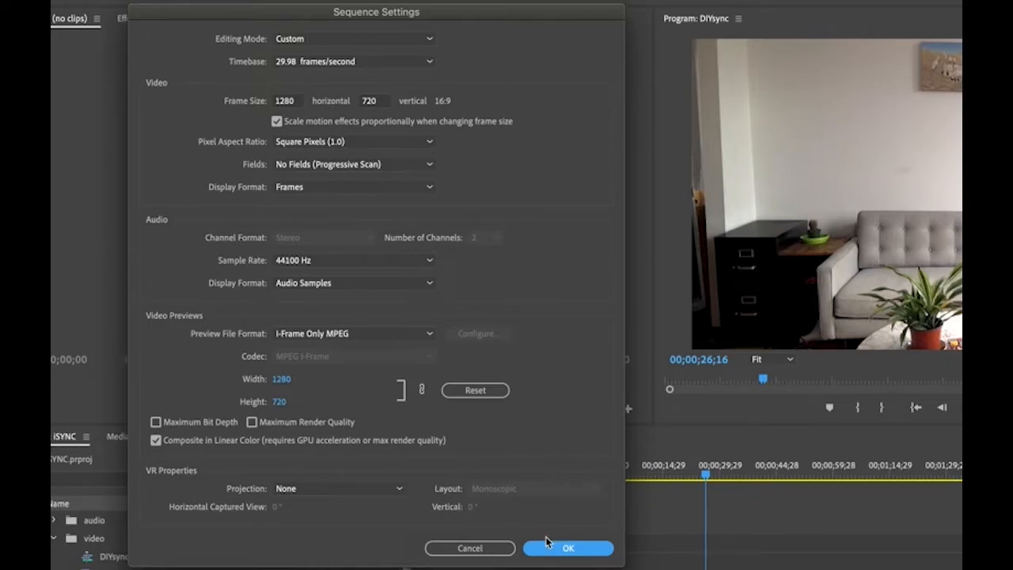
{"action": "left_click", "coordinate": [486, 548]}
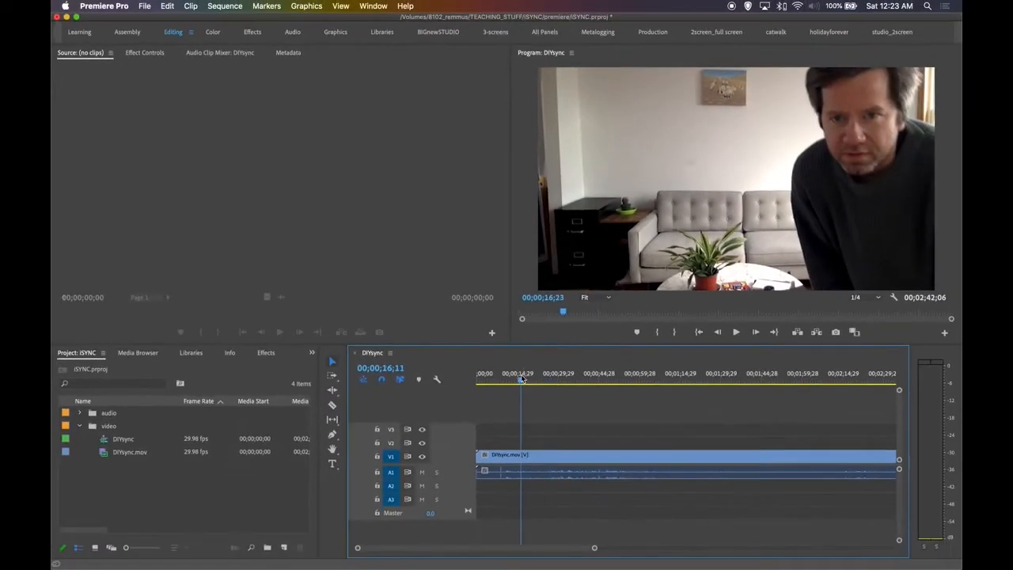
{"action": "left_click_drag", "start_coordinate": [669, 473], "coordinate": [746, 474]}
{"action": "left_click_drag", "start_coordinate": [575, 381], "coordinate": [567, 379]}
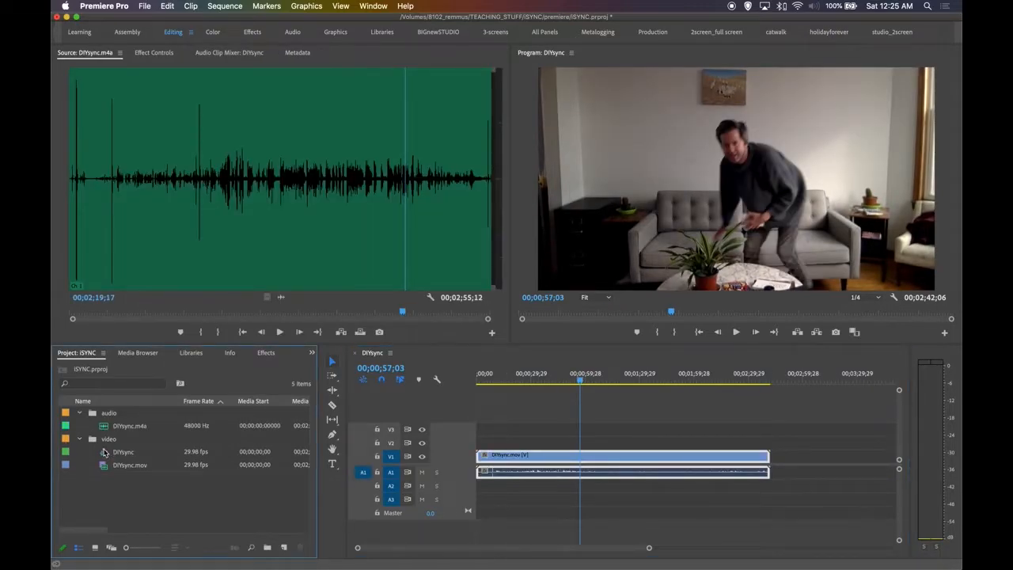
Move the DIYsync sequence out of the video bin to the project's root level
{"action": "left_click", "coordinate": [104, 452]}
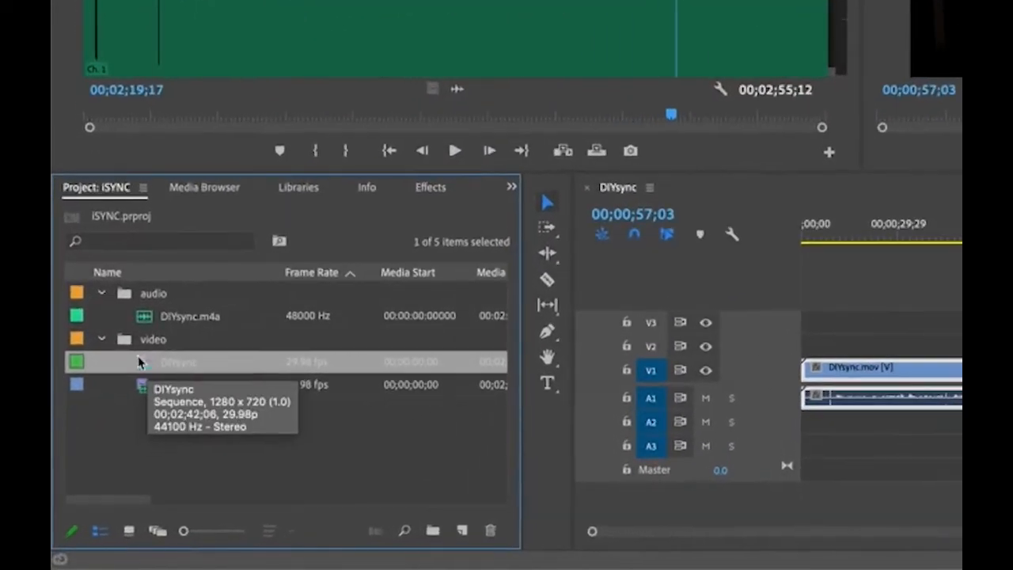
{"action": "left_click", "coordinate": [101, 340]}
{"action": "left_click", "coordinate": [101, 340]}
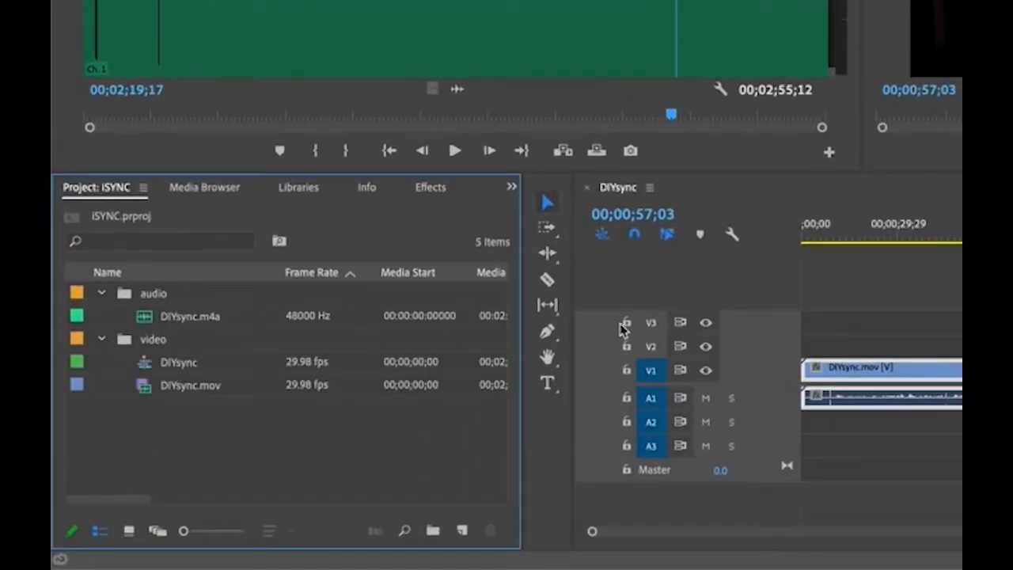
{"action": "left_click", "coordinate": [148, 366]}
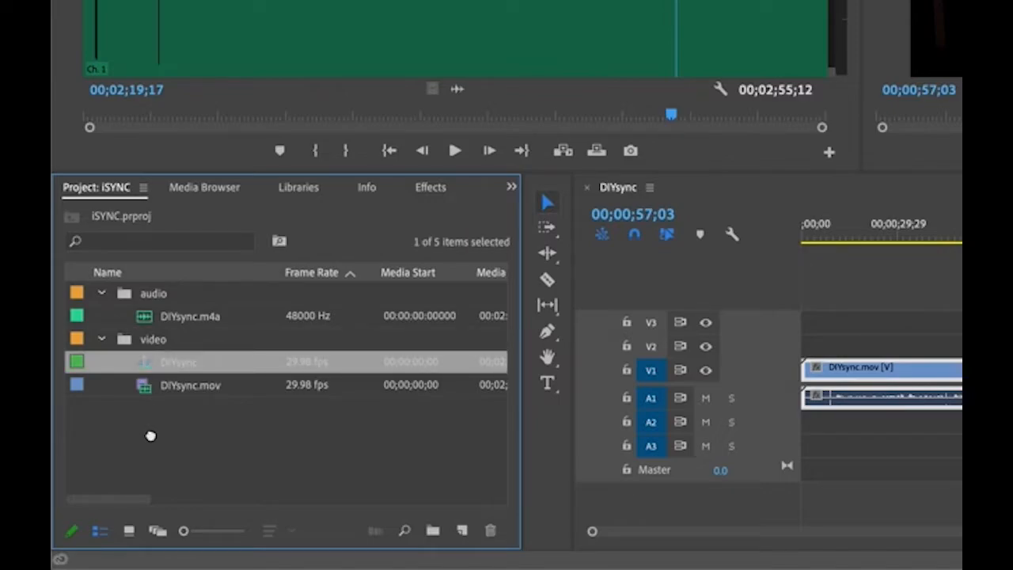
{"action": "left_click_drag", "start_coordinate": [151, 436], "coordinate": [151, 438]}
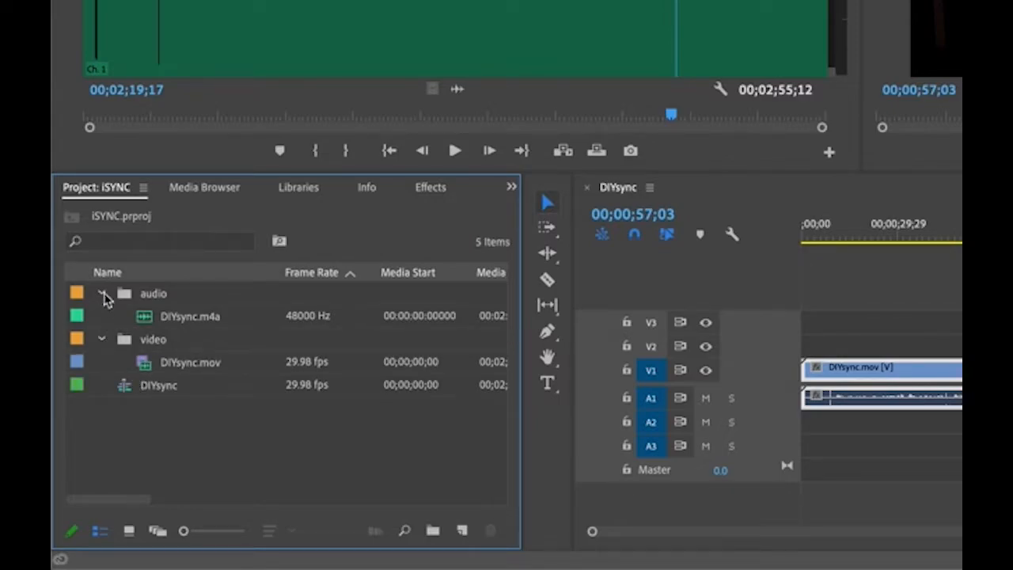
Collapse the audio and video bins and leave no project item selected
{"action": "left_click", "coordinate": [101, 293]}
{"action": "left_click", "coordinate": [102, 315]}
{"action": "left_click", "coordinate": [140, 293]}
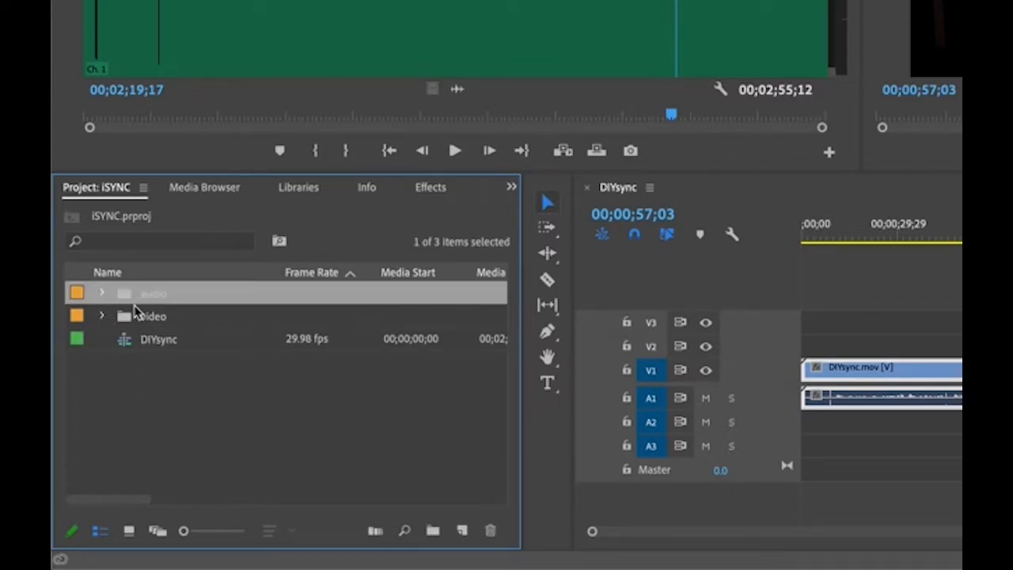
{"action": "left_click", "coordinate": [133, 317]}
{"action": "left_click", "coordinate": [136, 345]}
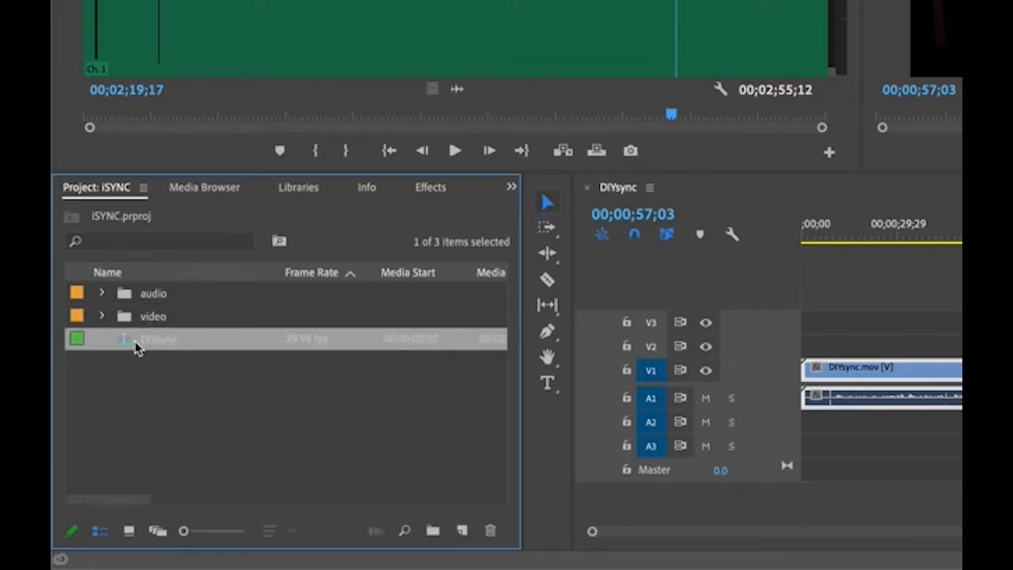
{"action": "left_click", "coordinate": [149, 365]}
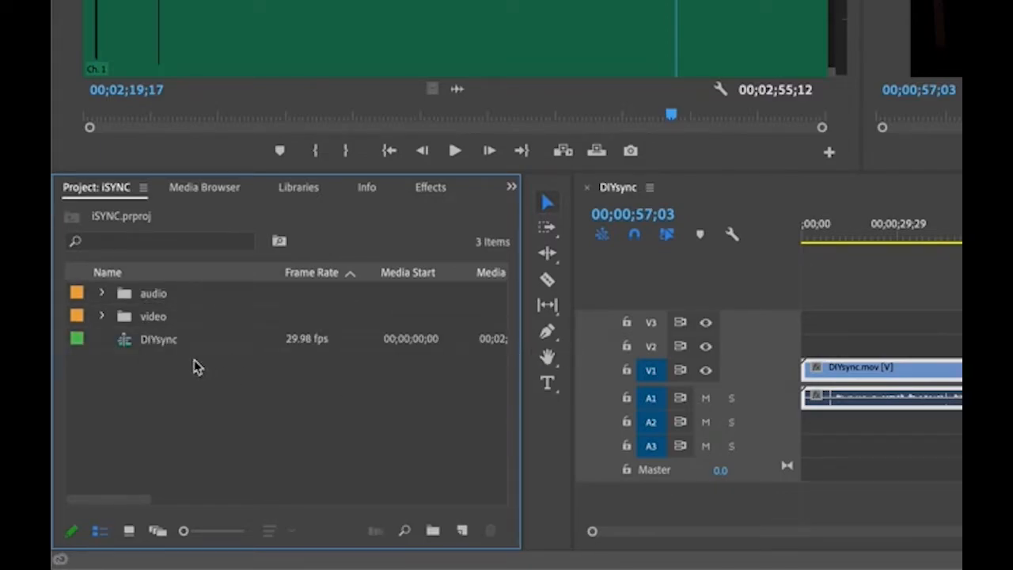
Expand the audio and video bins and select DIYsync.m4a and DIYsync.mov together
{"action": "left_click", "coordinate": [103, 317]}
{"action": "left_click", "coordinate": [103, 292]}
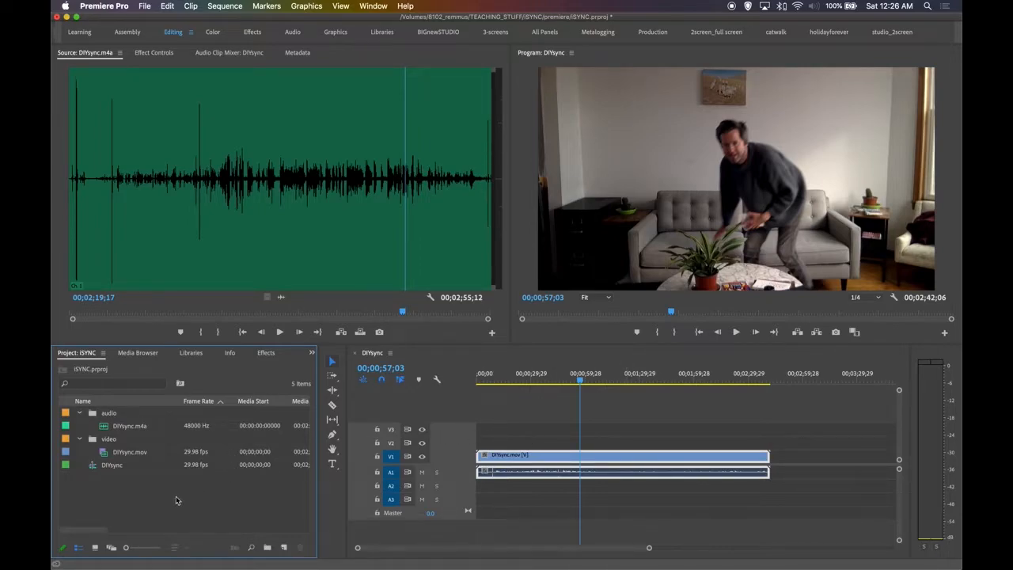
{"action": "left_click", "coordinate": [111, 428]}
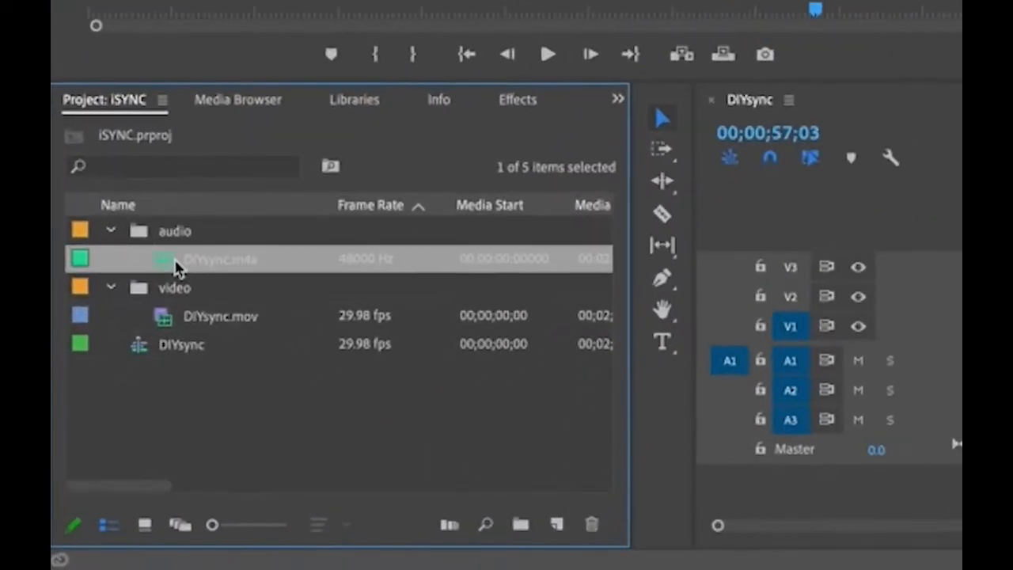
{"action": "left_click", "coordinate": [128, 457]}
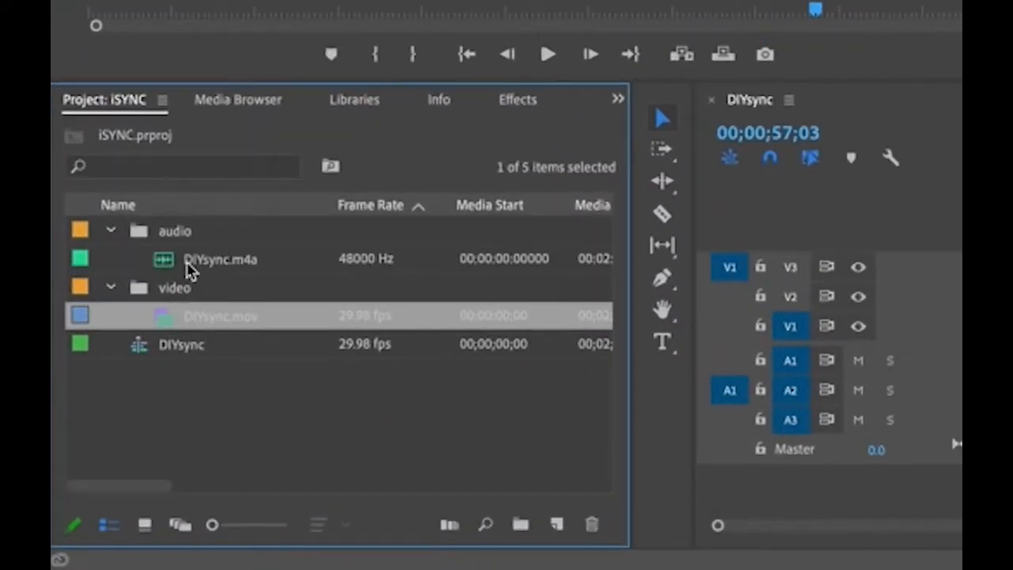
{"action": "left_click", "coordinate": [189, 270]}
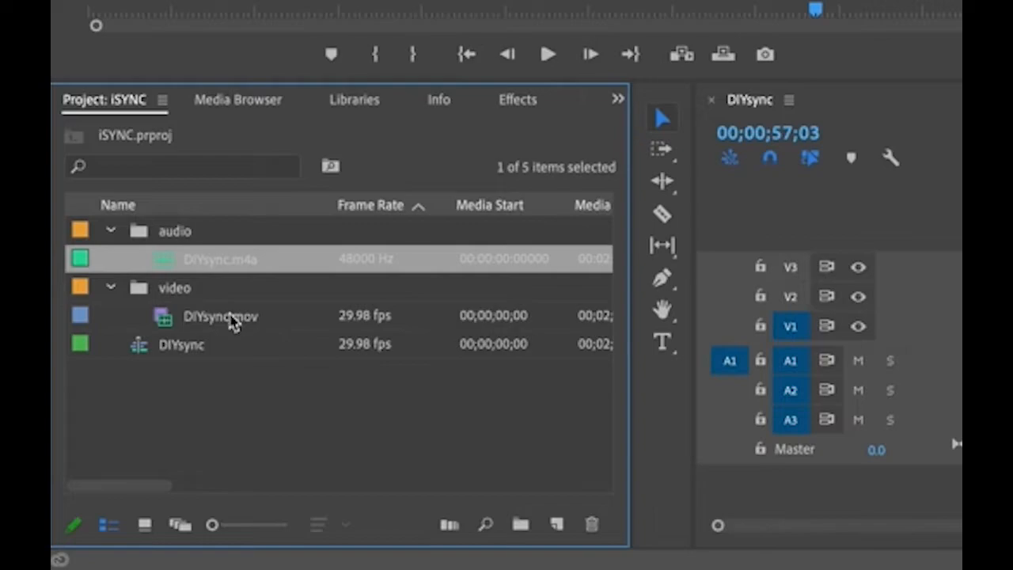
{"action": "left_click", "coordinate": [232, 326], "text": "super"}
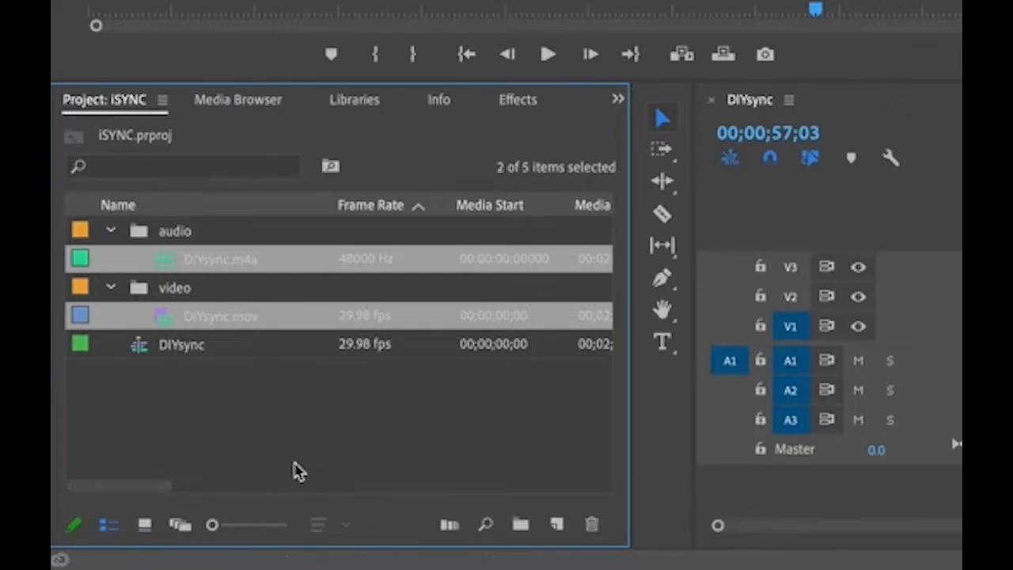
Merge the two selected clips, synchronizing by Audio on track channel 1 and removing the audio from the AV clip
{"action": "right_click", "coordinate": [307, 326]}
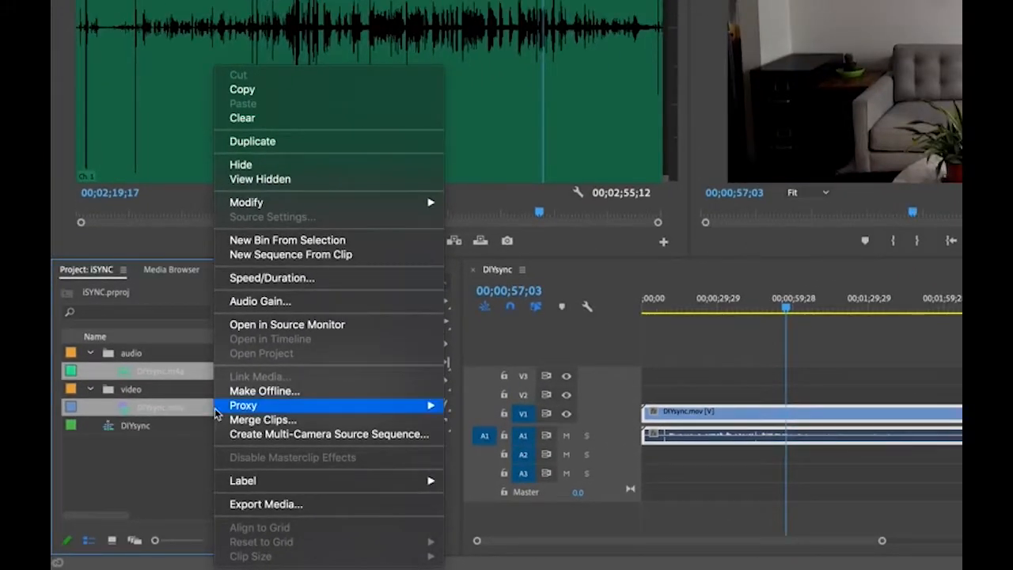
{"action": "mouse_move", "coordinate": [309, 320]}
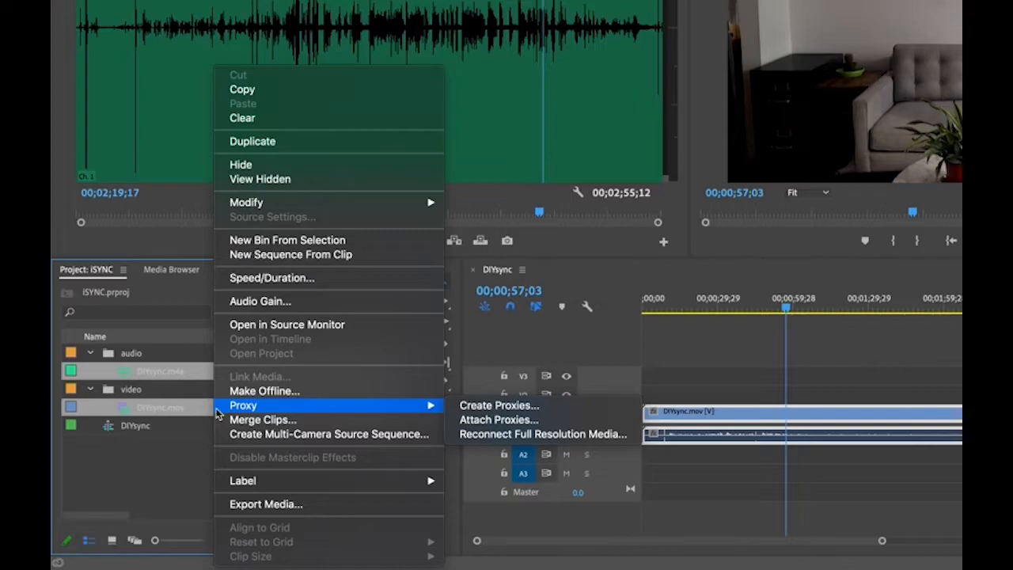
{"action": "left_click", "coordinate": [278, 425]}
{"action": "left_click_drag", "start_coordinate": [627, 41], "coordinate": [521, 26]}
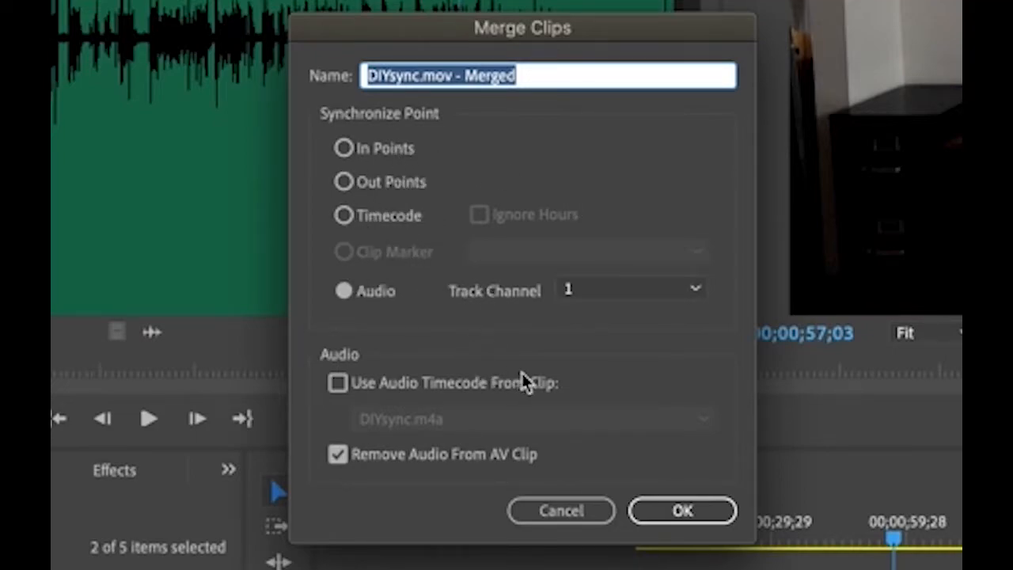
{"action": "left_click", "coordinate": [348, 298]}
{"action": "left_click", "coordinate": [716, 519]}
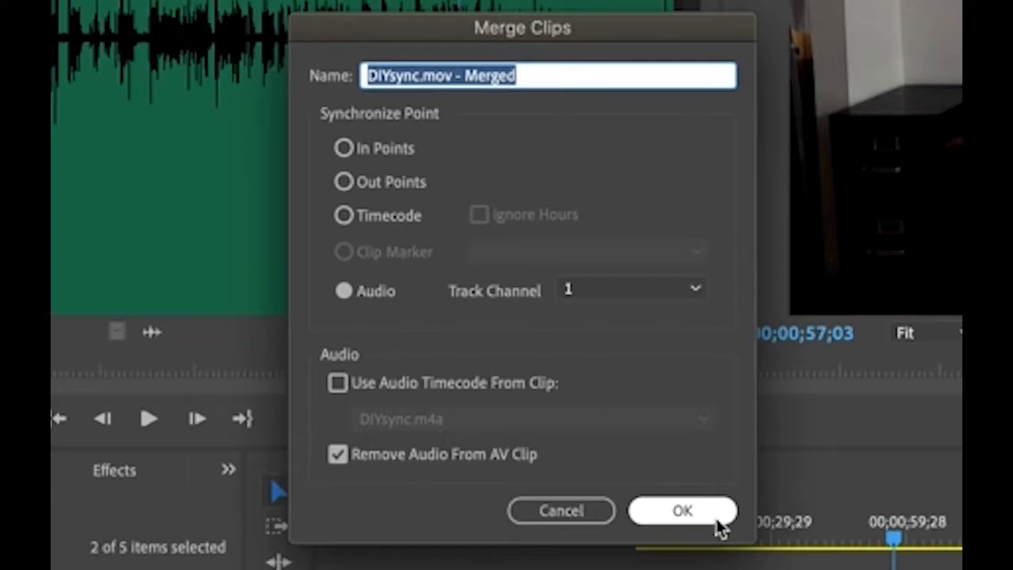
{"action": "left_click", "coordinate": [718, 526]}
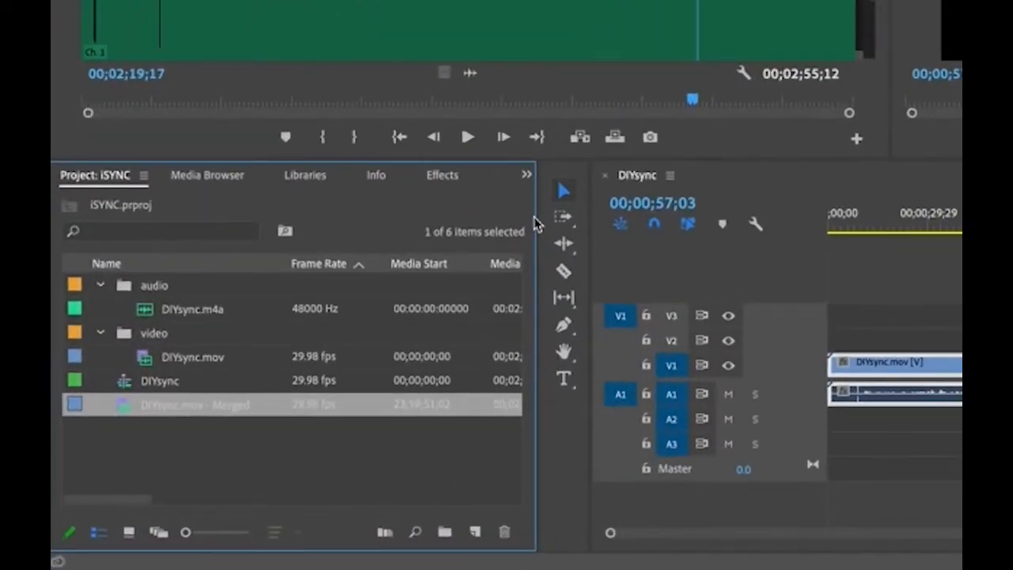
{"action": "left_click", "coordinate": [194, 450]}
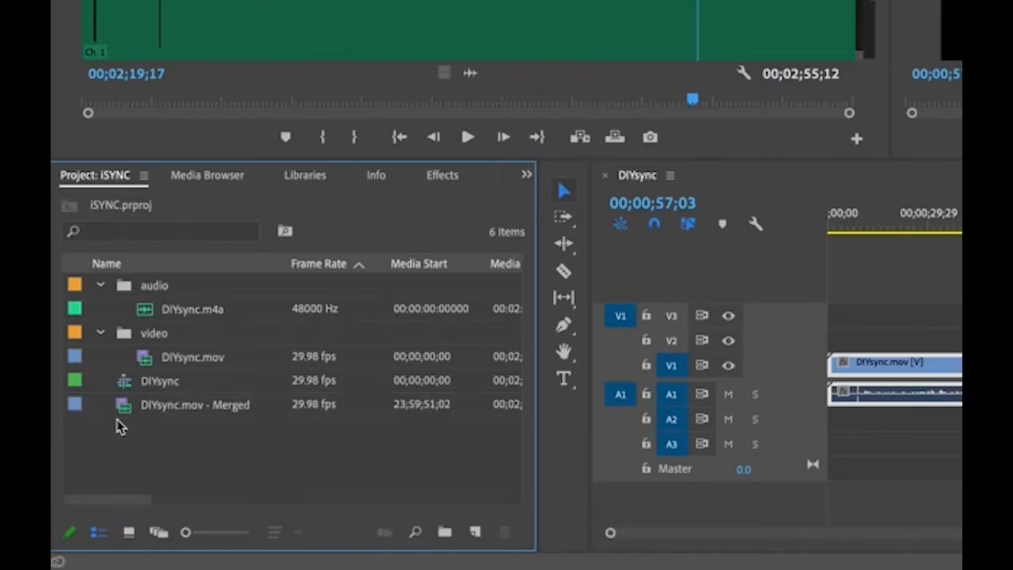
Open the merged clip in the source monitor, then play and scrub it to check the audio sync
{"action": "left_click", "coordinate": [127, 417]}
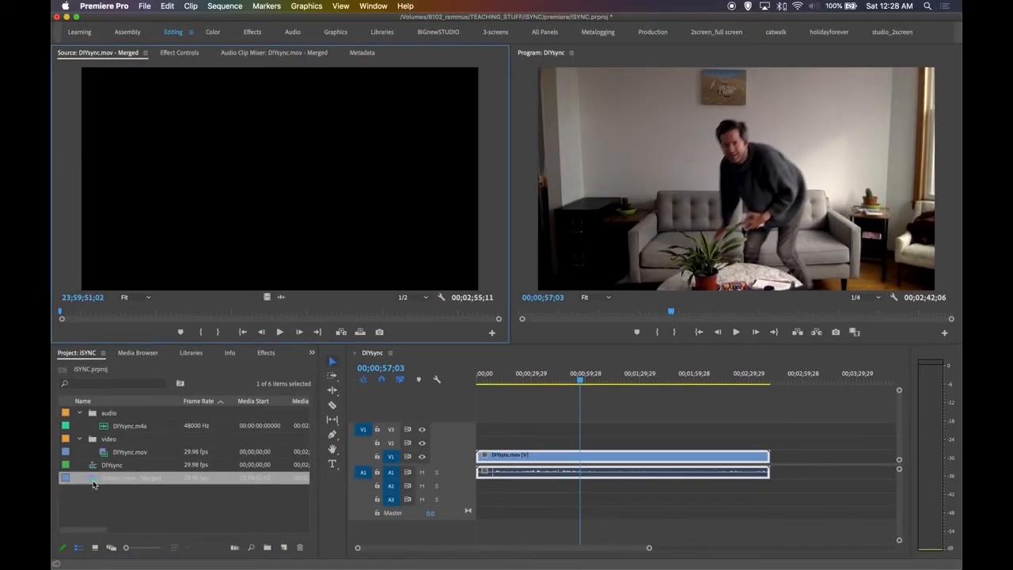
{"action": "left_click_drag", "start_coordinate": [95, 314], "coordinate": [235, 318]}
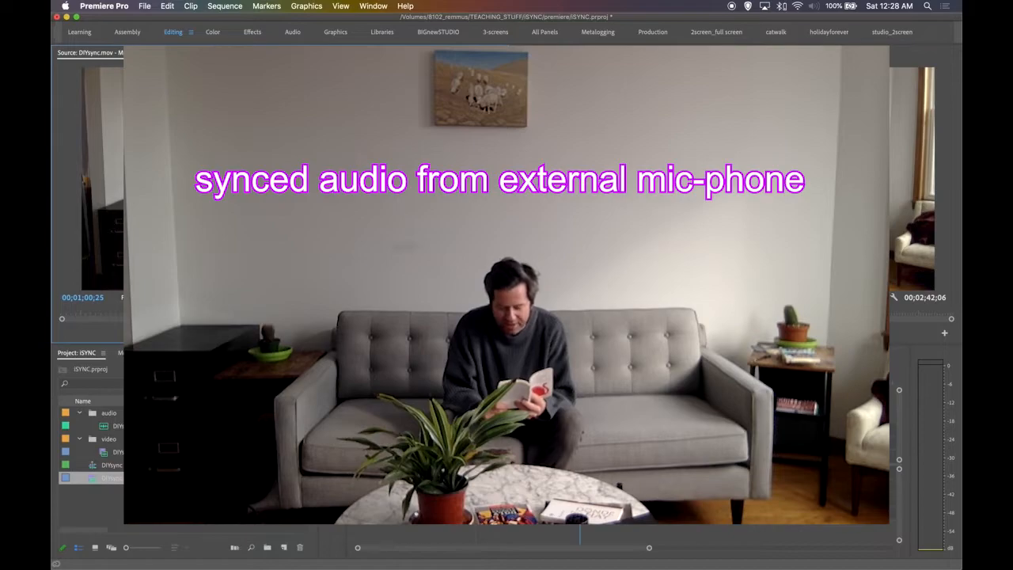
{"action": "key", "text": "space"}
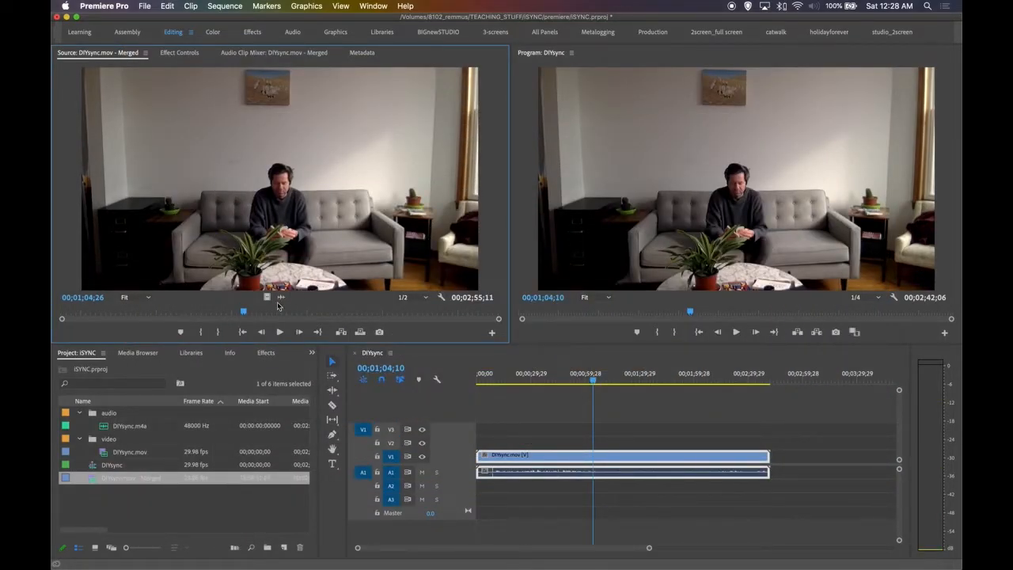
{"action": "left_click", "coordinate": [198, 311]}
{"action": "left_click_drag", "start_coordinate": [199, 311], "coordinate": [247, 311]}
Collapse the audio and video bins and leave the merged clip deselected
{"action": "left_click", "coordinate": [163, 514]}
{"action": "left_click", "coordinate": [79, 438]}
{"action": "left_click", "coordinate": [79, 413]}
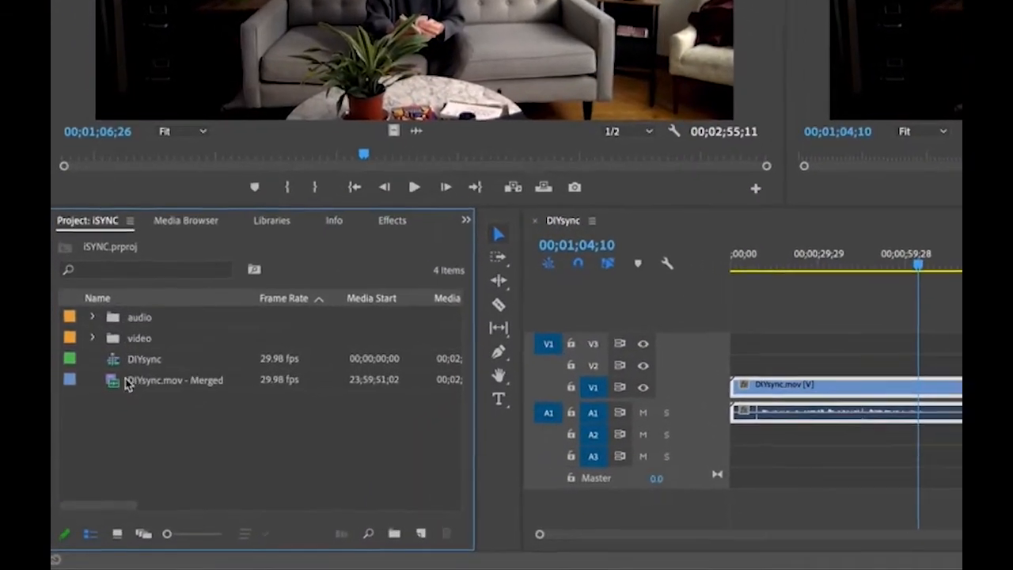
{"action": "left_click", "coordinate": [115, 418]}
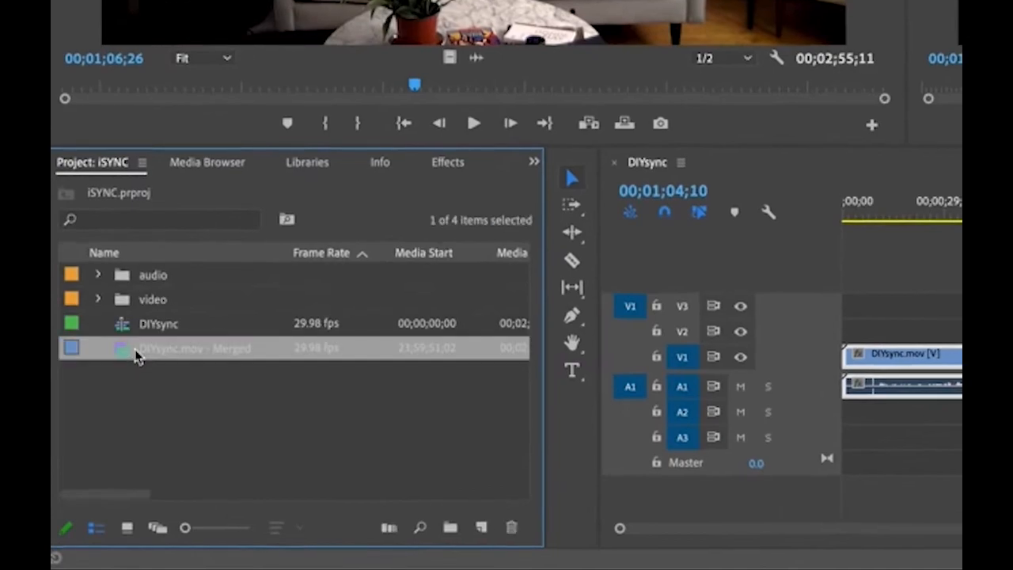
{"action": "left_click", "coordinate": [181, 405]}
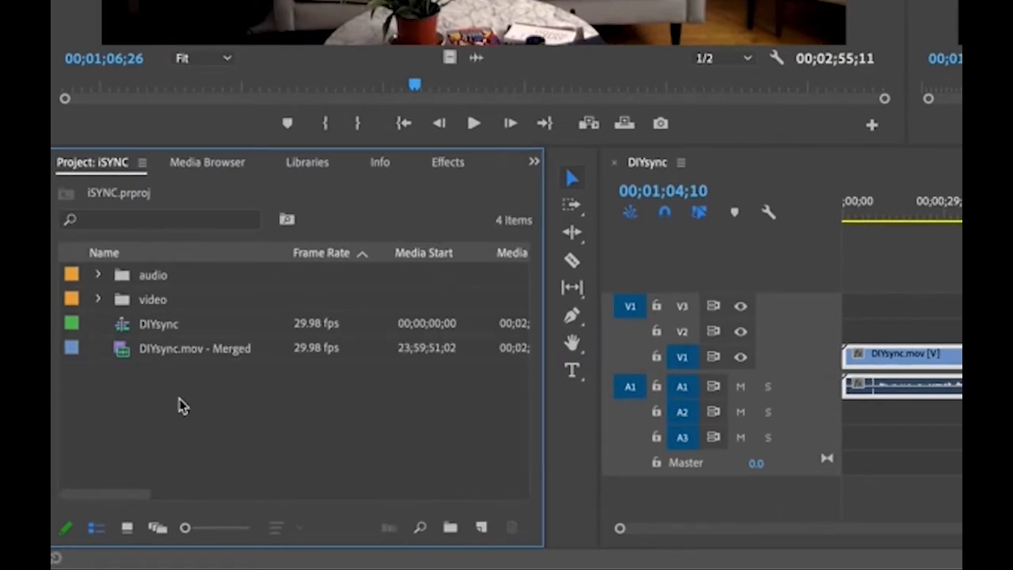
Create a root-level bin named merged and move the DIYsync.mov - Merged clip into it
{"action": "left_click", "coordinate": [450, 529]}
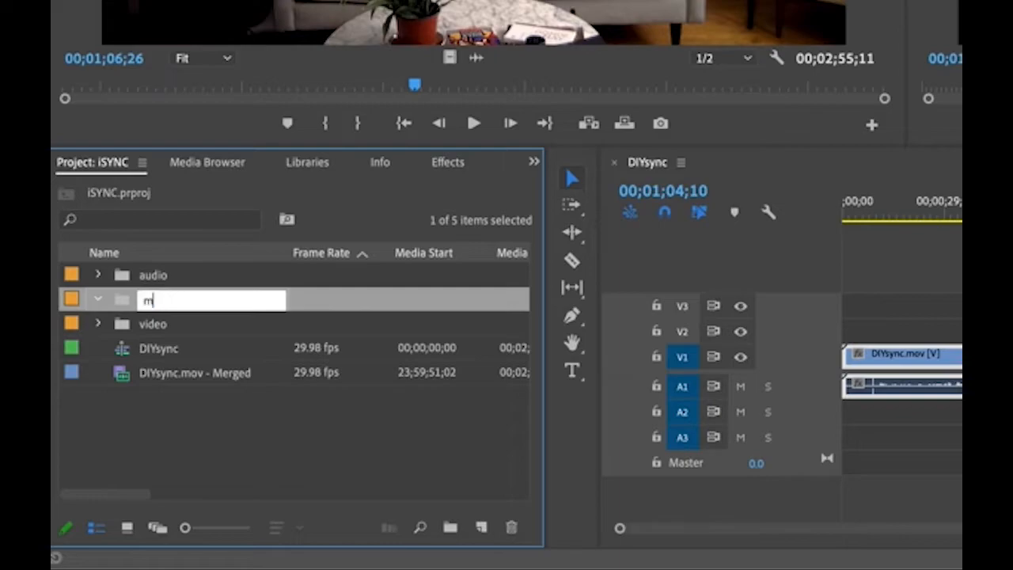
{"action": "type", "text": "merged"}
{"action": "key", "text": "Tab"}
{"action": "left_click", "coordinate": [142, 402]}
{"action": "left_click_drag", "start_coordinate": [124, 375], "coordinate": [127, 301]}
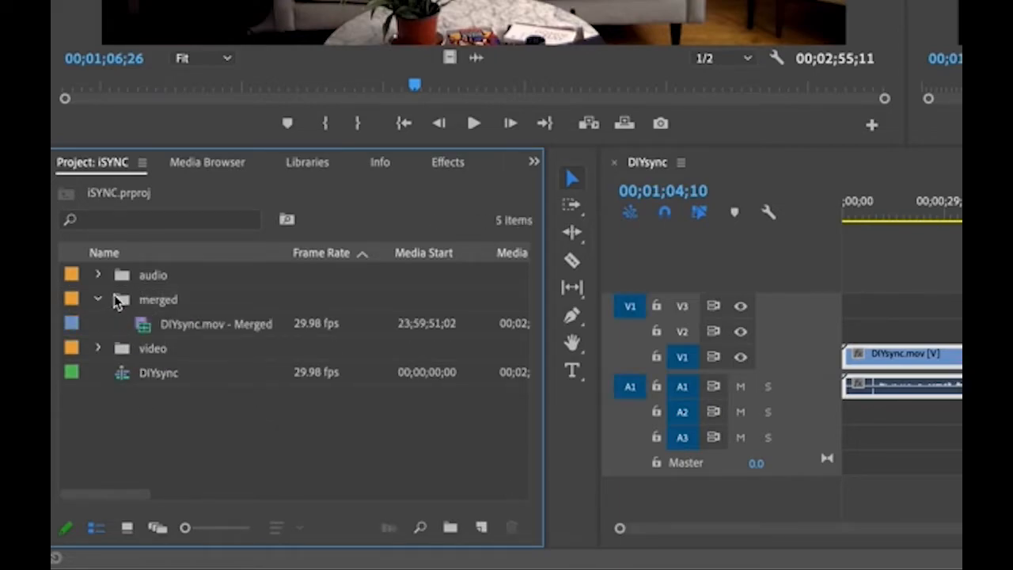
Collapse the merged bin, view its contents in a separate window, and close that window
{"action": "left_click", "coordinate": [119, 299]}
{"action": "left_click", "coordinate": [98, 300]}
{"action": "double_click", "coordinate": [119, 300]}
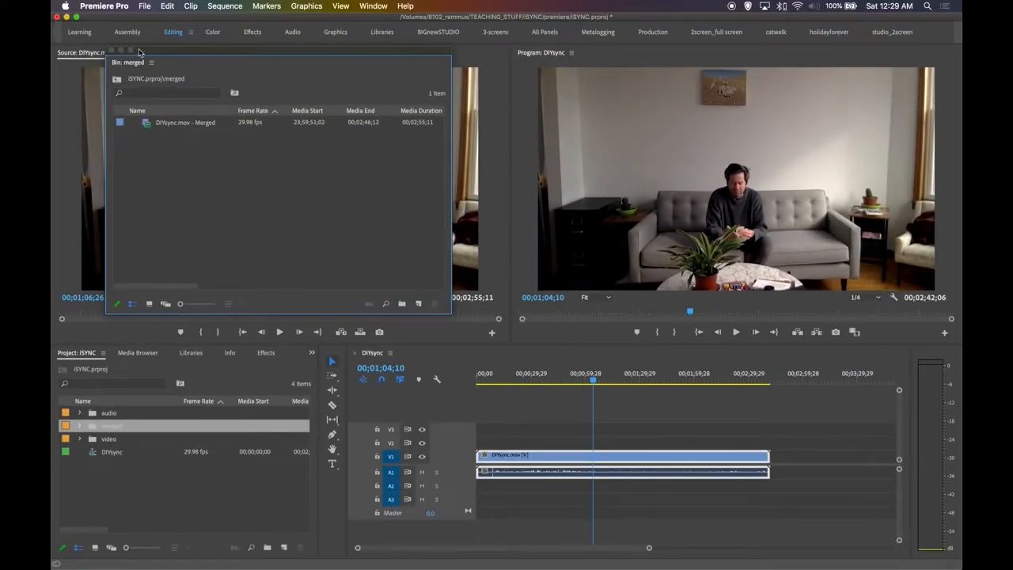
{"action": "left_click", "coordinate": [113, 53]}
{"action": "left_click", "coordinate": [95, 482]}
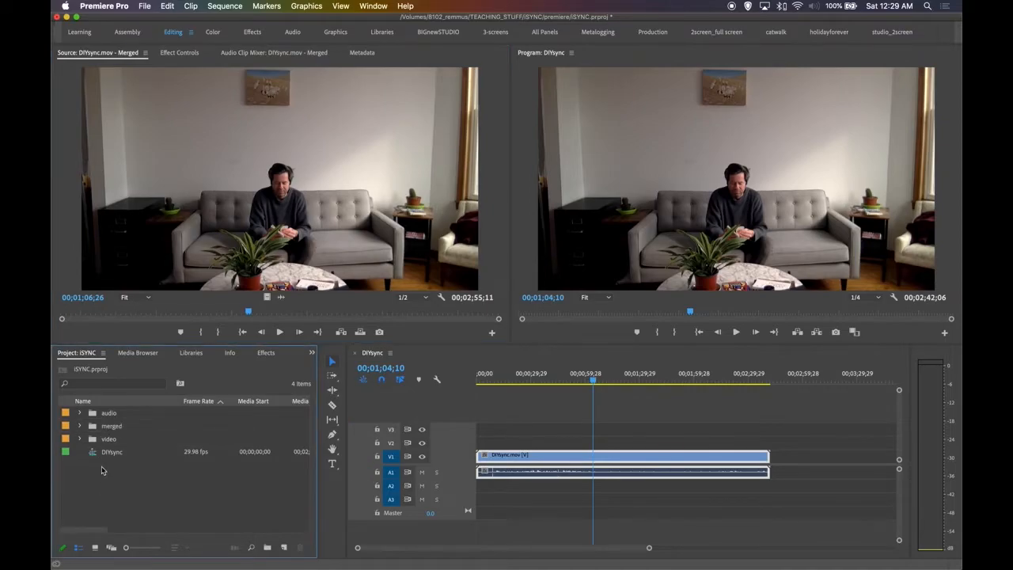
Expand the merged bin, open its clip in the source monitor, and scrub through the footage
{"action": "left_click", "coordinate": [79, 425]}
{"action": "double_click", "coordinate": [91, 438]}
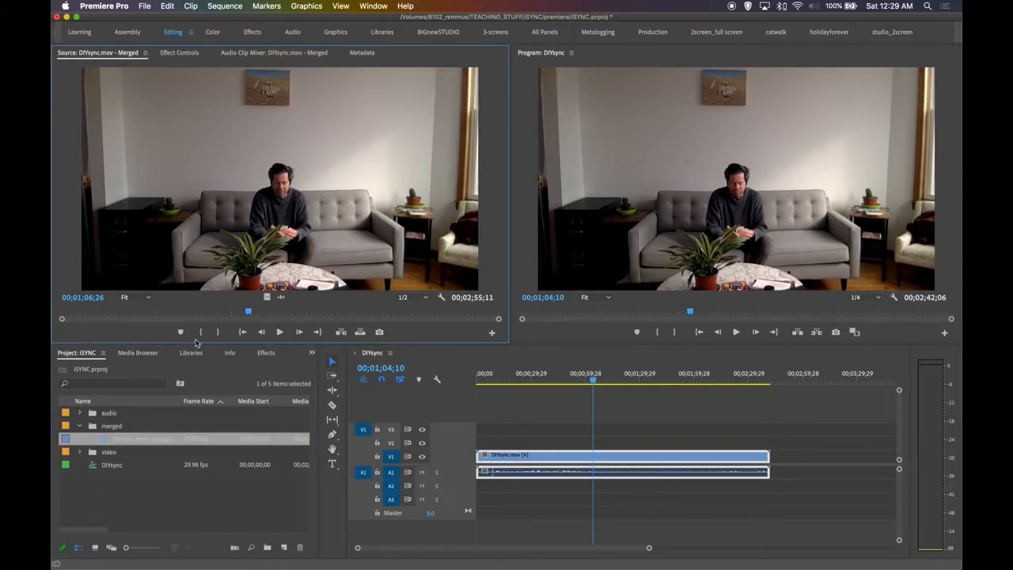
{"action": "left_click", "coordinate": [345, 312]}
{"action": "left_click_drag", "start_coordinate": [346, 312], "coordinate": [397, 309]}
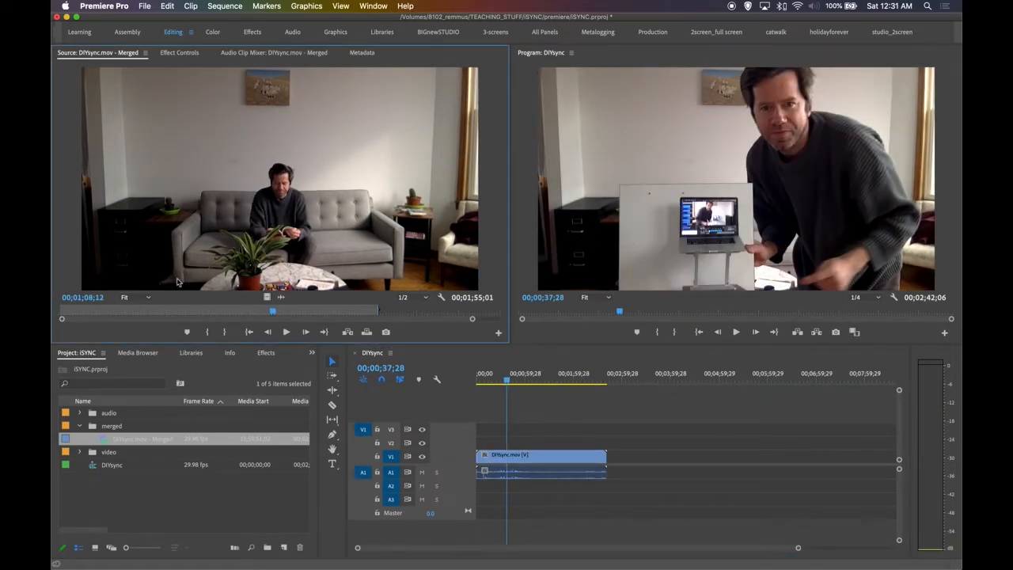
Place the merged clip on V1 and A1 of the DIYsync sequence, after the original clip with a gap between them
{"action": "left_click", "coordinate": [107, 443]}
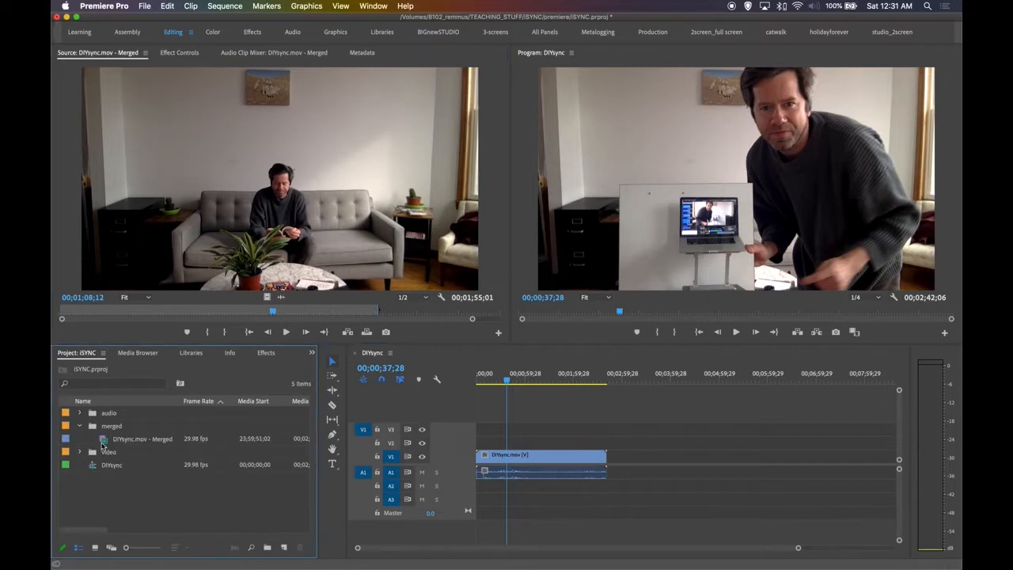
{"action": "left_click_drag", "start_coordinate": [304, 406], "coordinate": [634, 459]}
{"action": "left_click", "coordinate": [645, 383]}
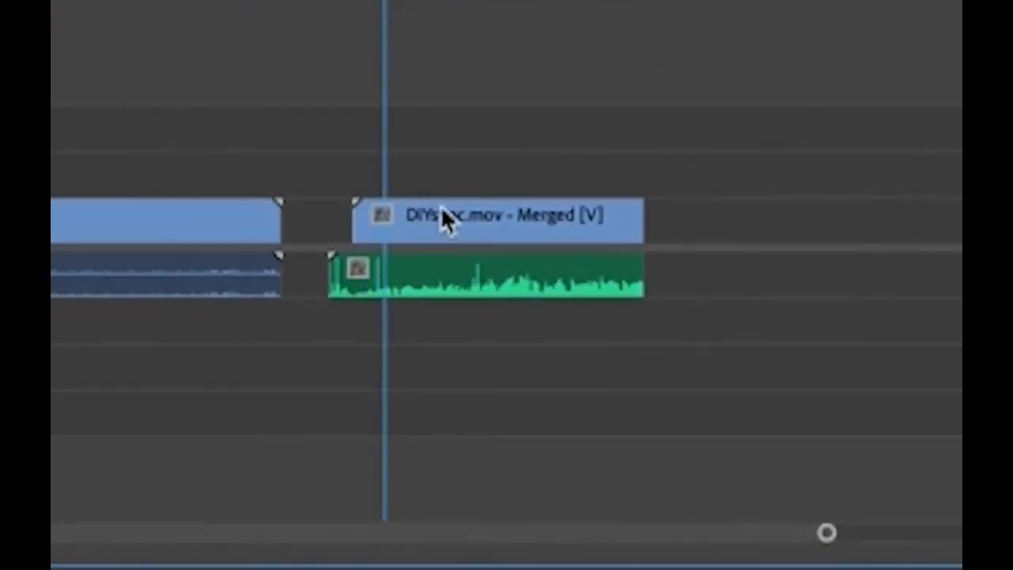
{"action": "left_click", "coordinate": [655, 472]}
{"action": "left_click", "coordinate": [526, 245]}
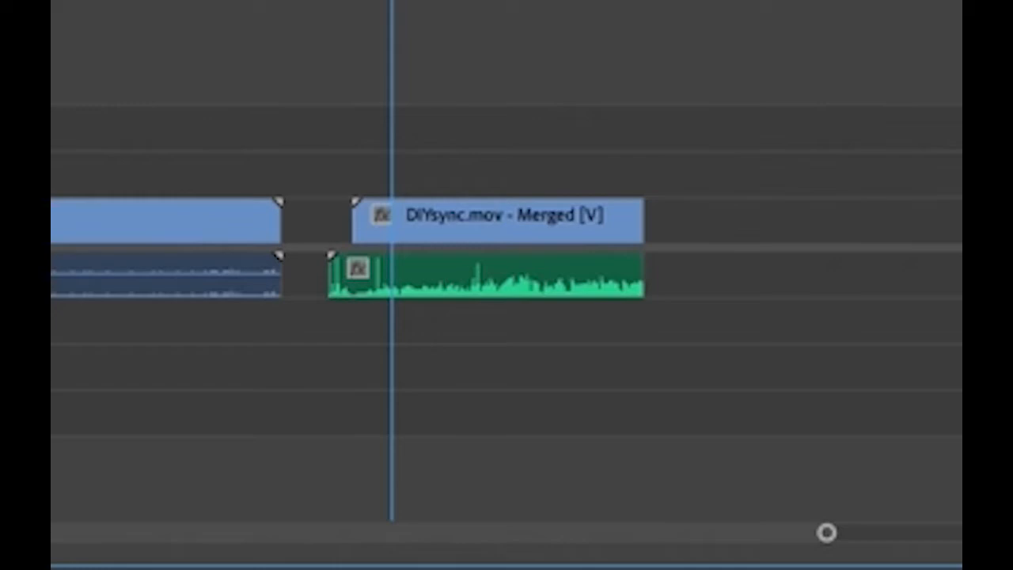
Play and scrub the merged clip around the hand clap in the timeline to check picture and waveform sync
{"action": "key", "text": "equal"}
{"action": "key", "text": "equal"}
{"action": "key", "text": "equal"}
{"action": "key", "text": "equal"}
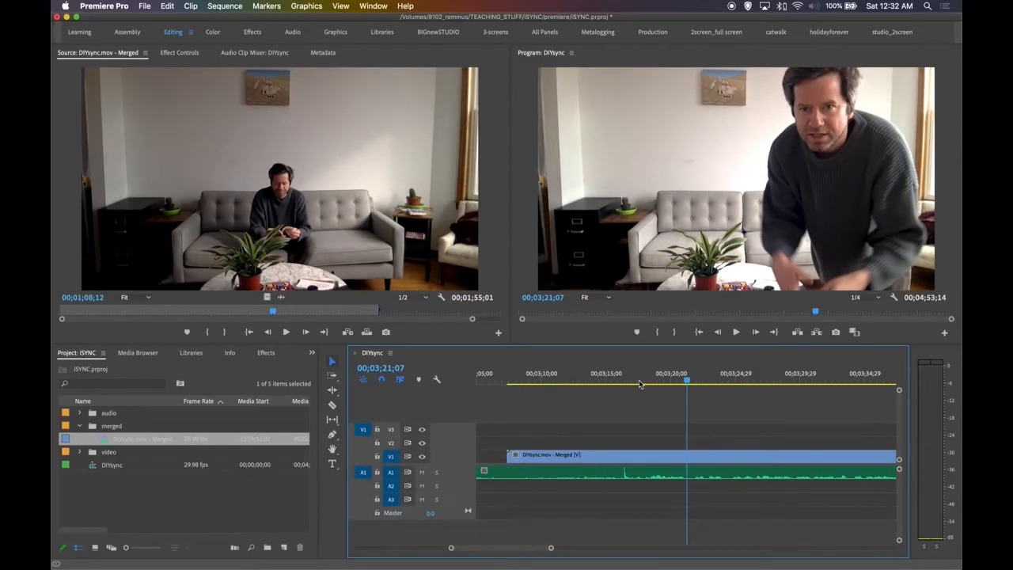
{"action": "left_click", "coordinate": [640, 384]}
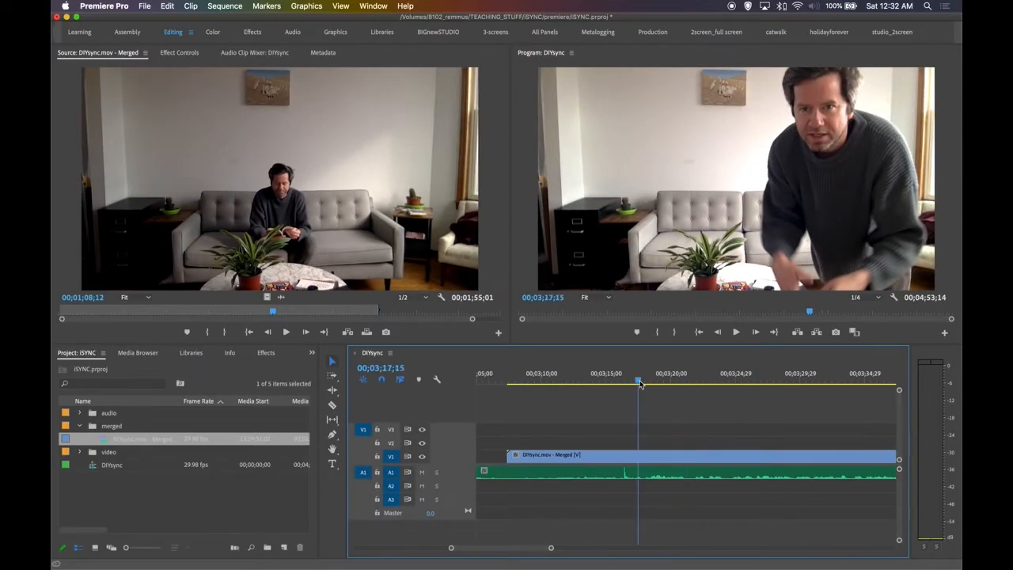
{"action": "left_click", "coordinate": [565, 381]}
{"action": "left_click_drag", "start_coordinate": [565, 381], "coordinate": [619, 377]}
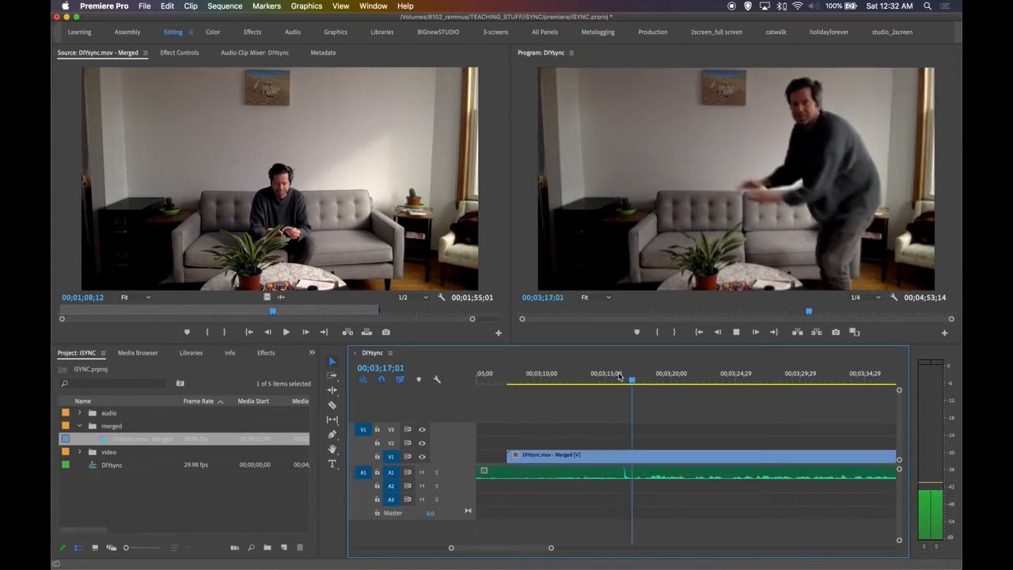
{"action": "left_click", "coordinate": [616, 379]}
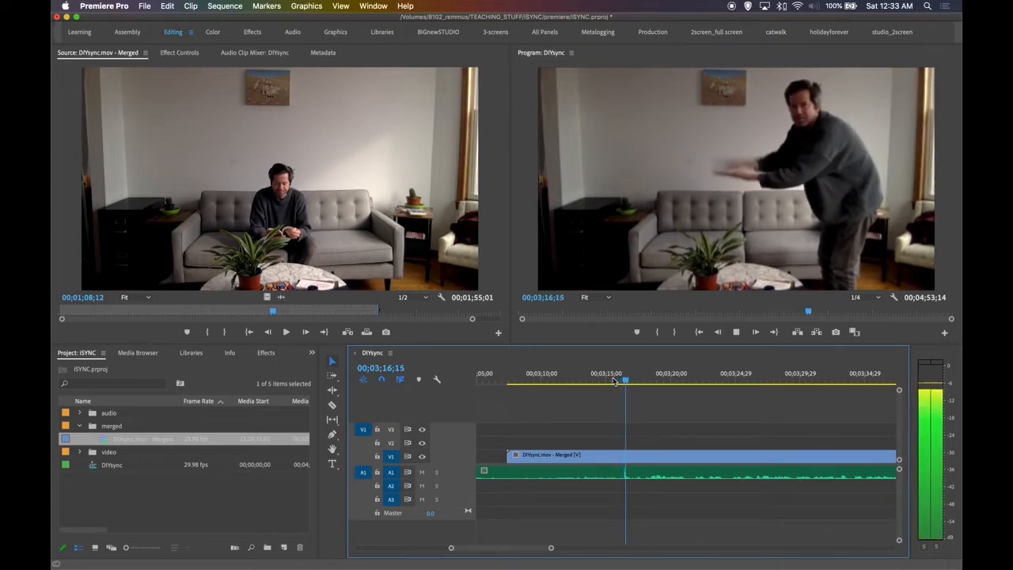
{"action": "key", "text": "space"}
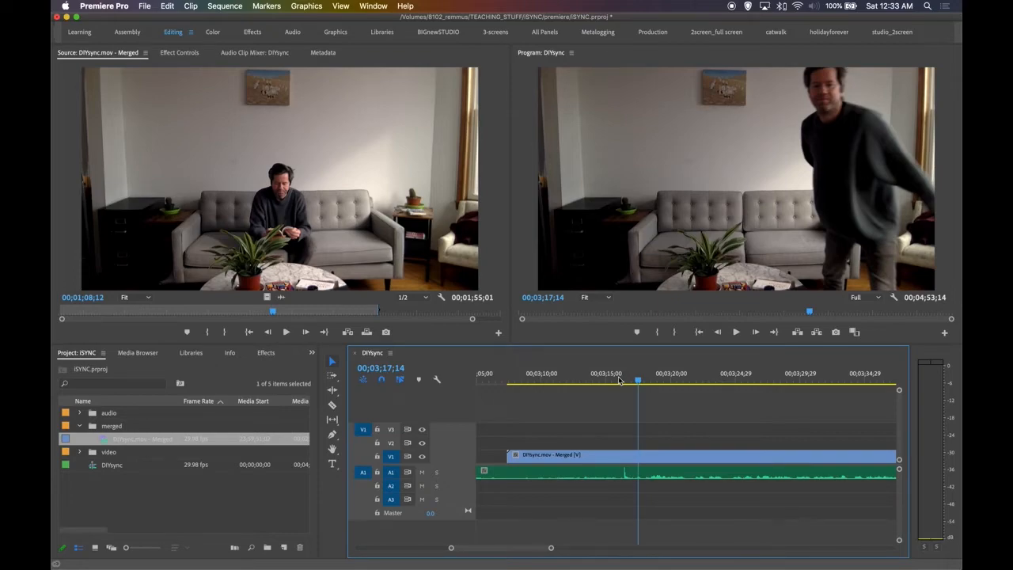
{"action": "left_click", "coordinate": [630, 381]}
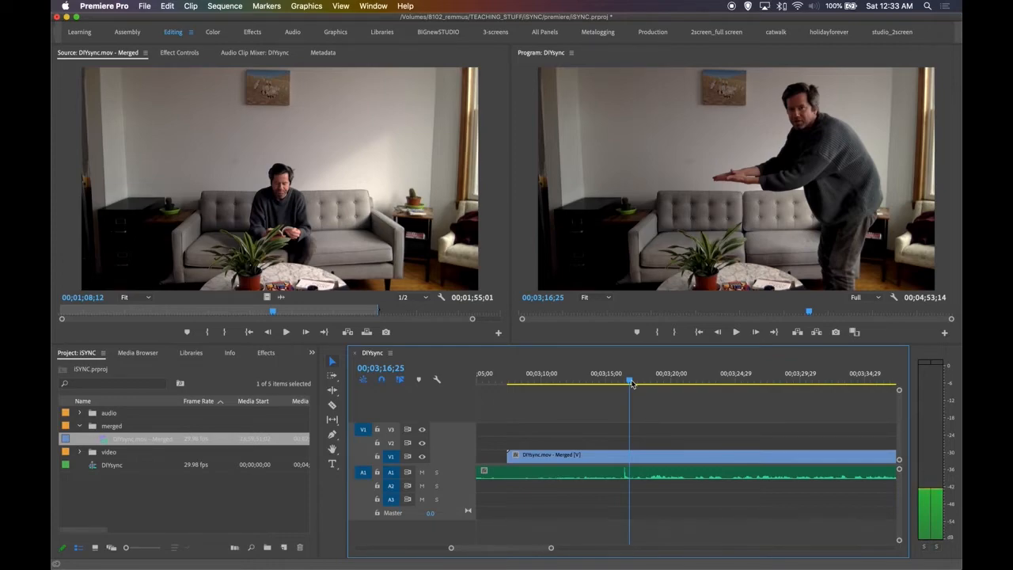
{"action": "left_click_drag", "start_coordinate": [631, 383], "coordinate": [676, 384]}
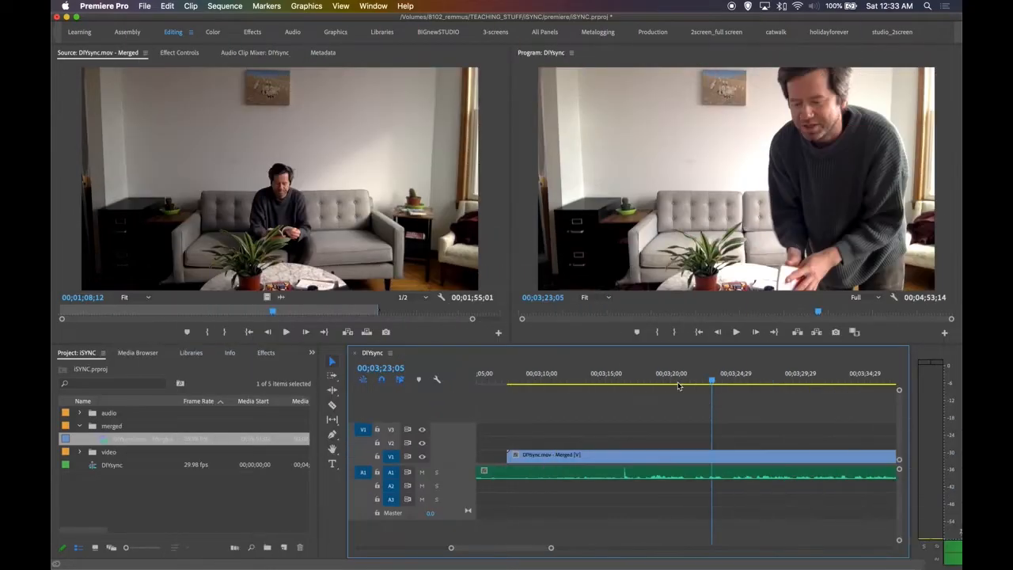
{"action": "key", "text": "space"}
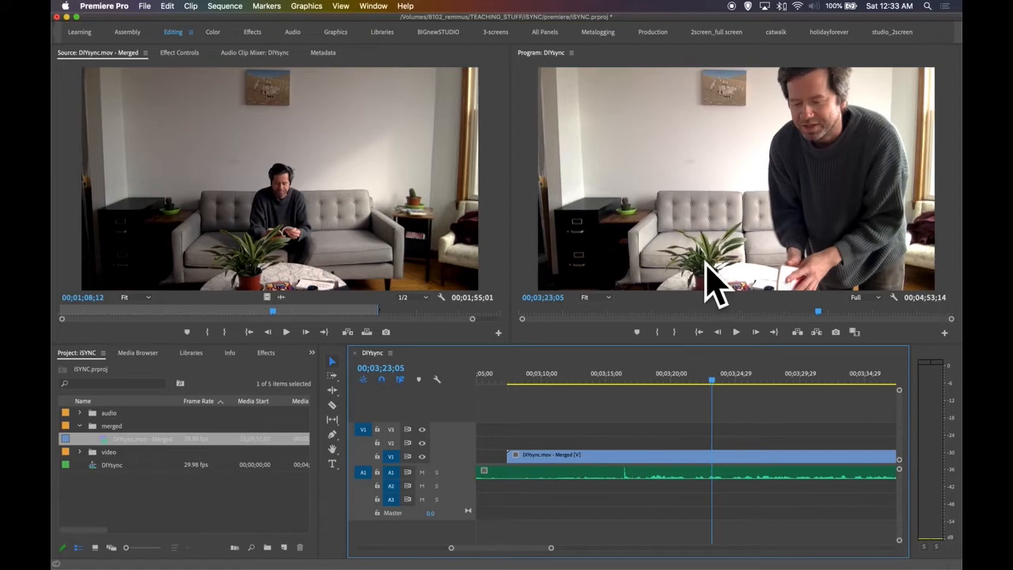
Save the project and scrub the sequence back to 00;03;13;08, before the hand clap
{"action": "key", "text": "super+s"}
{"action": "left_click", "coordinate": [736, 331]}
{"action": "left_click", "coordinate": [730, 380]}
{"action": "left_click_drag", "start_coordinate": [730, 380], "coordinate": [585, 382]}
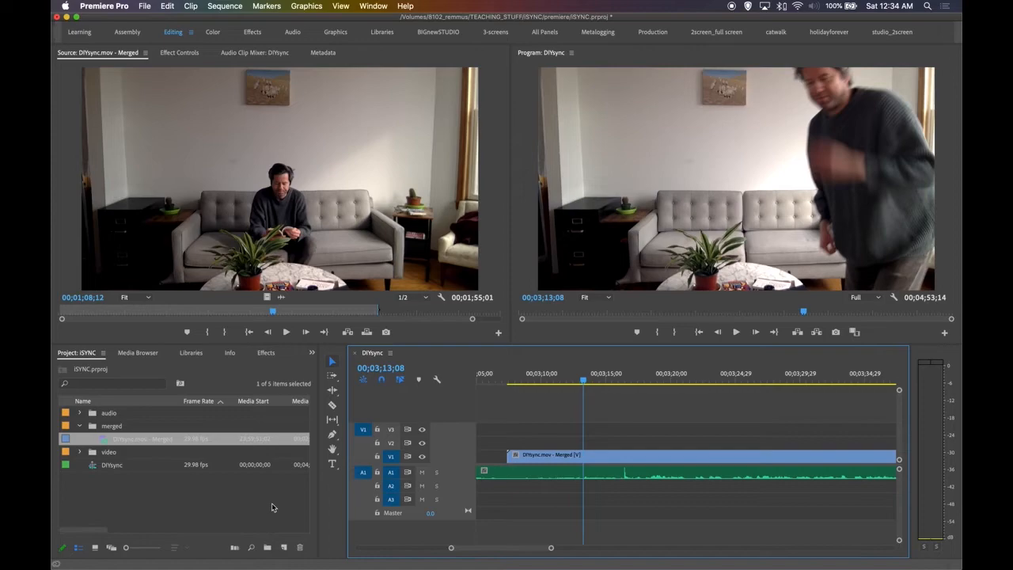
Cut off the start of the merged clip up to 00;03;14;18, just before the hand clap, and close the gap ahead of it
{"action": "left_click_drag", "start_coordinate": [625, 380], "coordinate": [720, 379]}
{"action": "left_click_drag", "start_coordinate": [522, 379], "coordinate": [601, 382]}
{"action": "key", "text": "c"}
{"action": "left_click", "coordinate": [602, 456]}
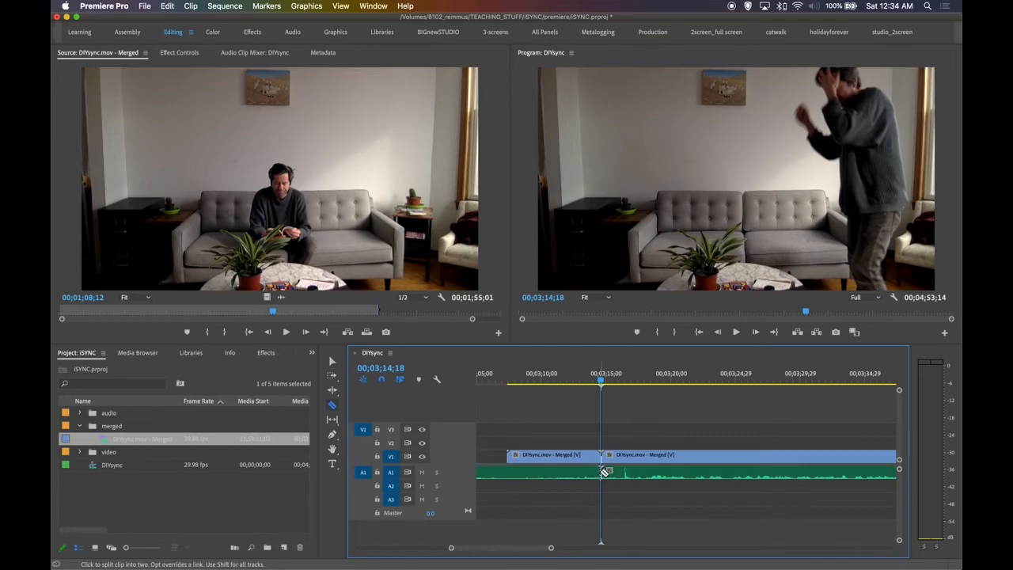
{"action": "key", "text": "v"}
{"action": "left_click", "coordinate": [583, 475]}
{"action": "key", "text": "Delete"}
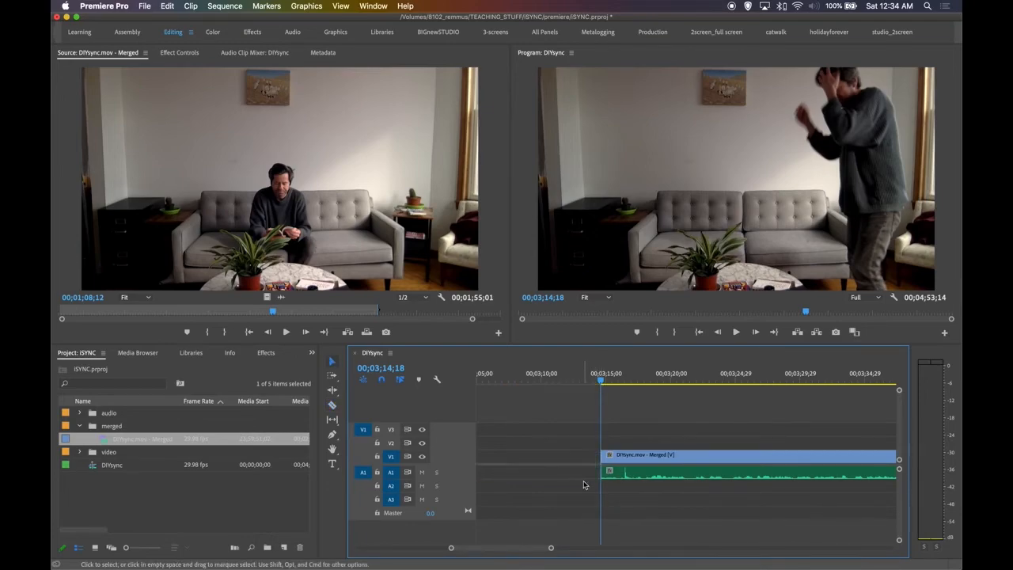
{"action": "left_click", "coordinate": [573, 455]}
{"action": "key", "text": "Delete"}
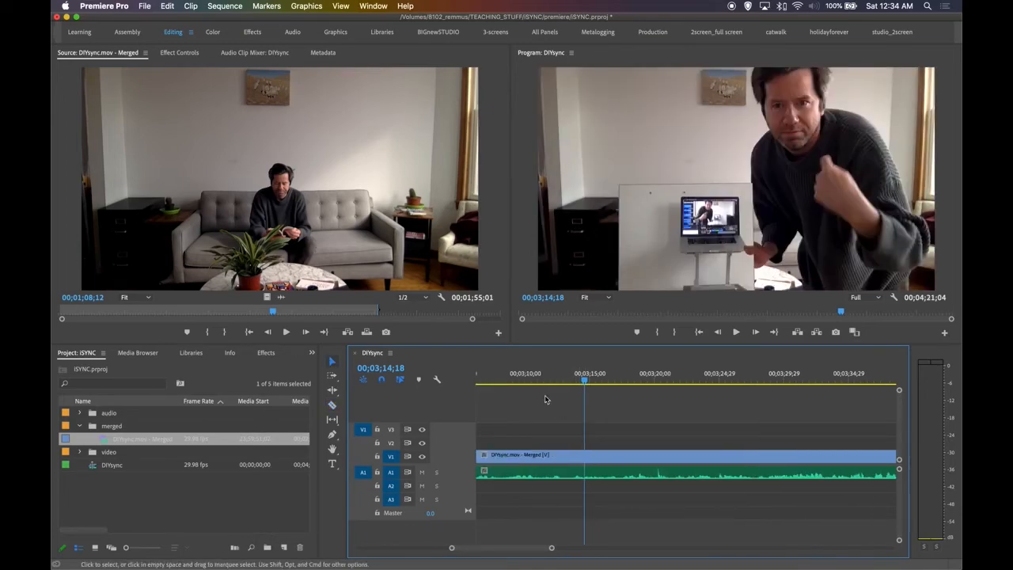
Play the trimmed sequence from its start and scrub through the merged clip, ending at 00;00;37;15
{"action": "key", "text": "Up"}
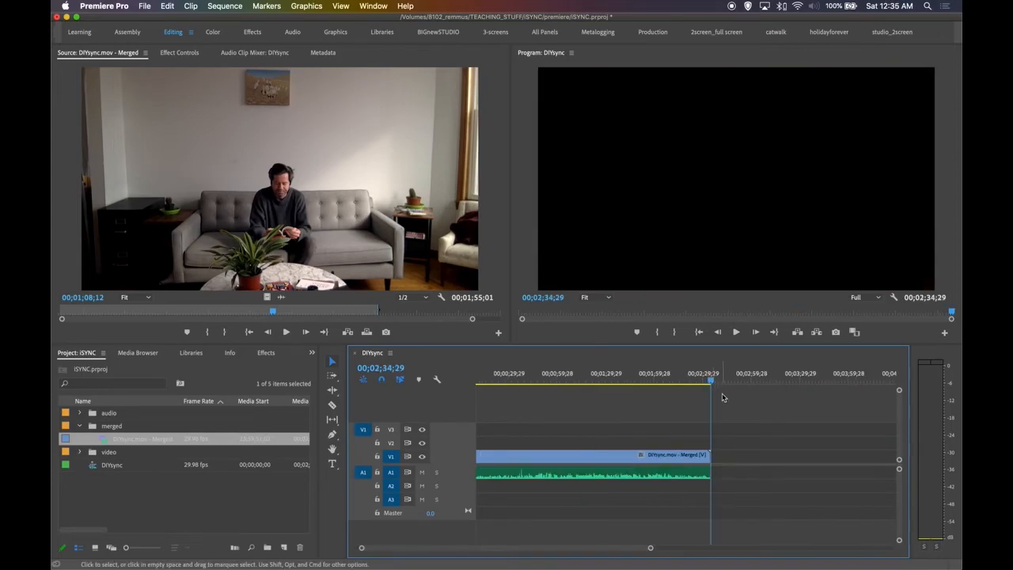
{"action": "key", "text": "space"}
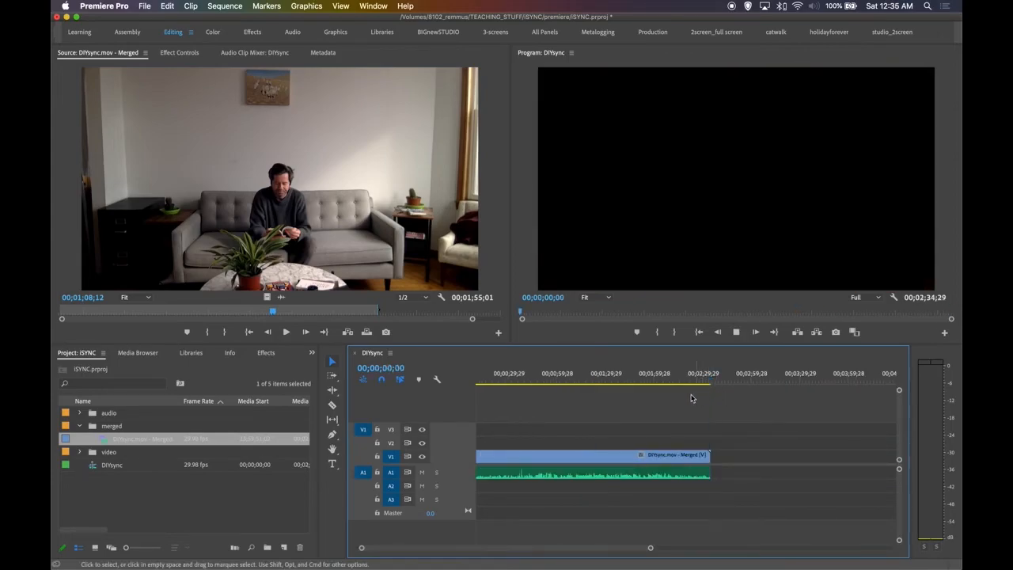
{"action": "key", "text": "space"}
{"action": "left_click_drag", "start_coordinate": [631, 381], "coordinate": [594, 396]}
{"action": "left_click", "coordinate": [695, 383]}
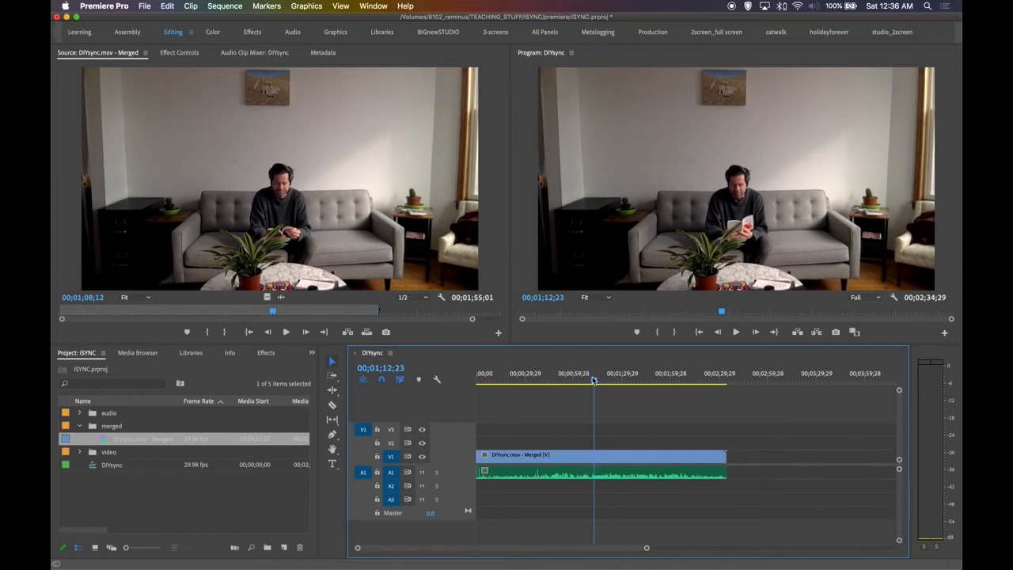
{"action": "left_click_drag", "start_coordinate": [594, 381], "coordinate": [537, 381]}
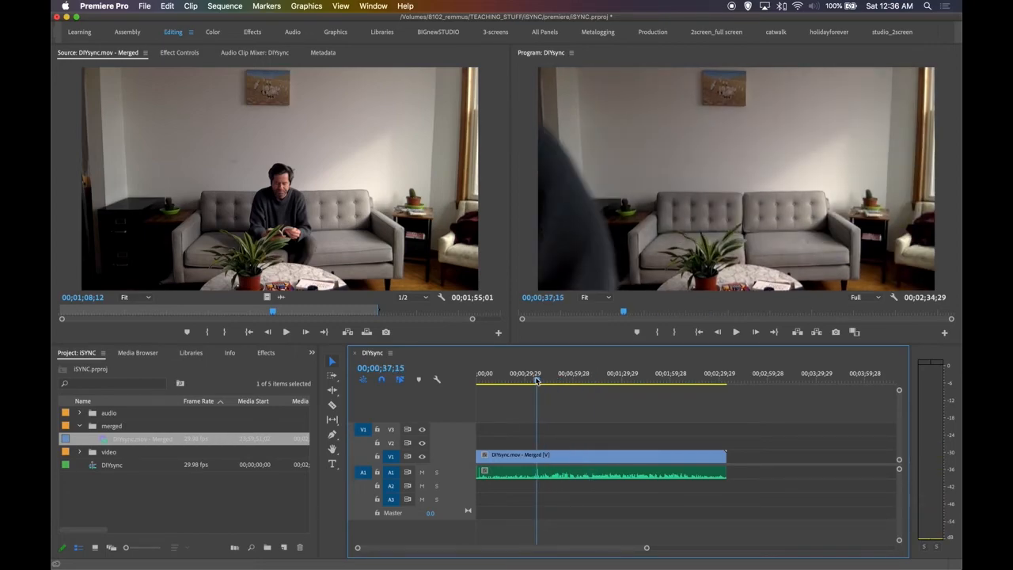